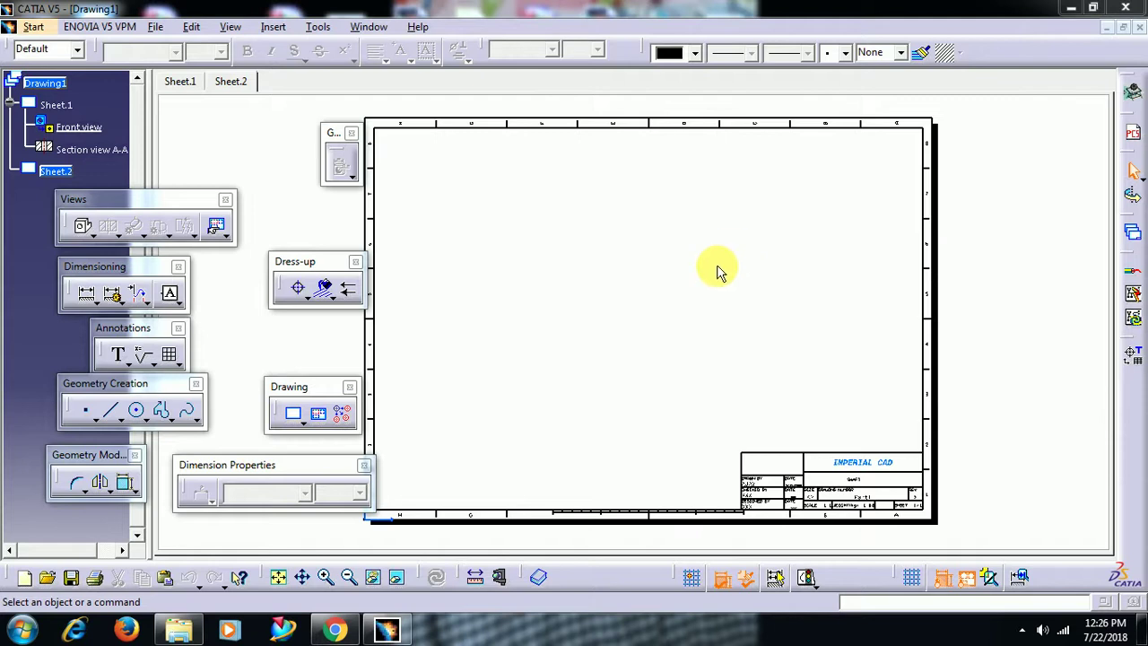
Place a text annotation reading 'IMPERIAL CAD' near the centre of Sheet.2
ctrl+middle_drag(733, 276, 733, 269)
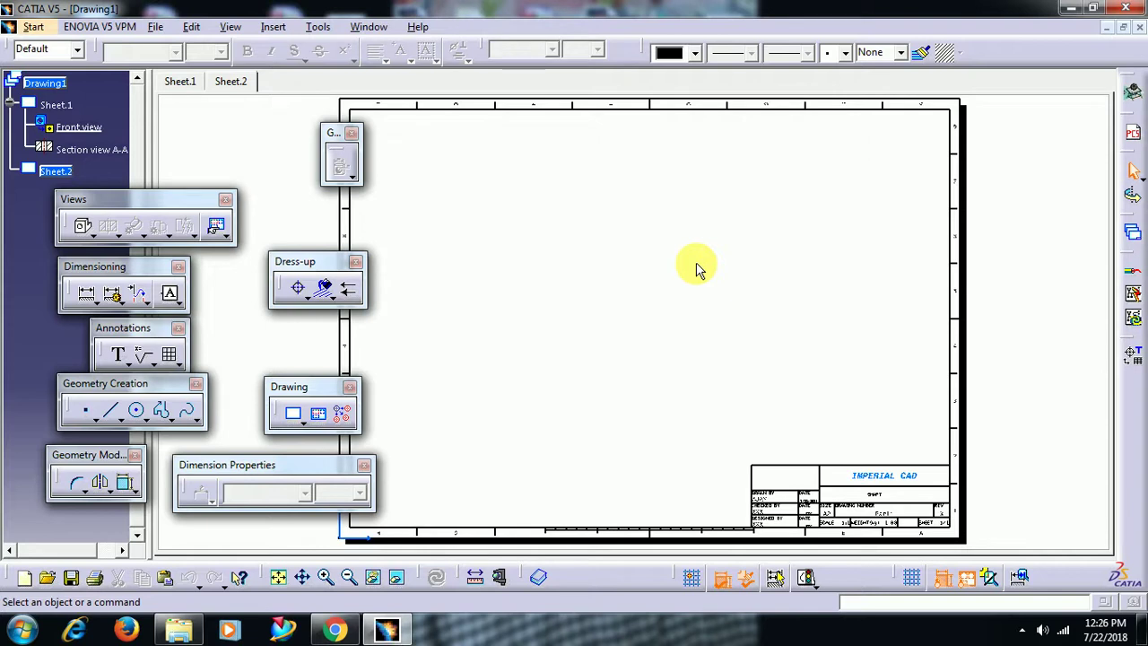
click(117, 358)
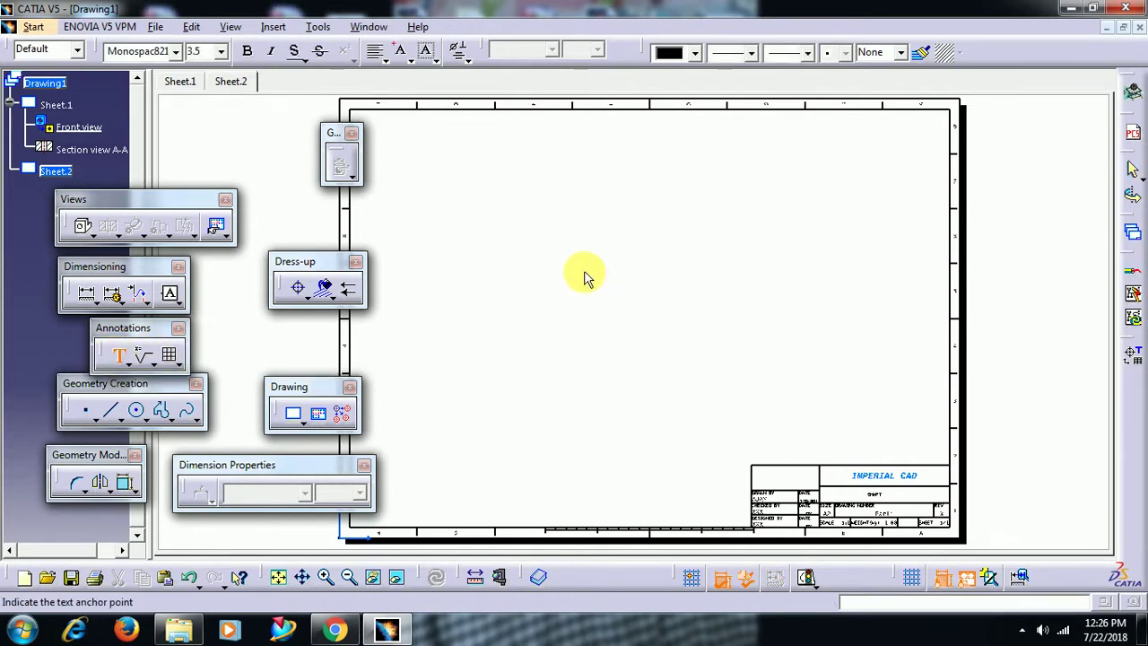
click(802, 320)
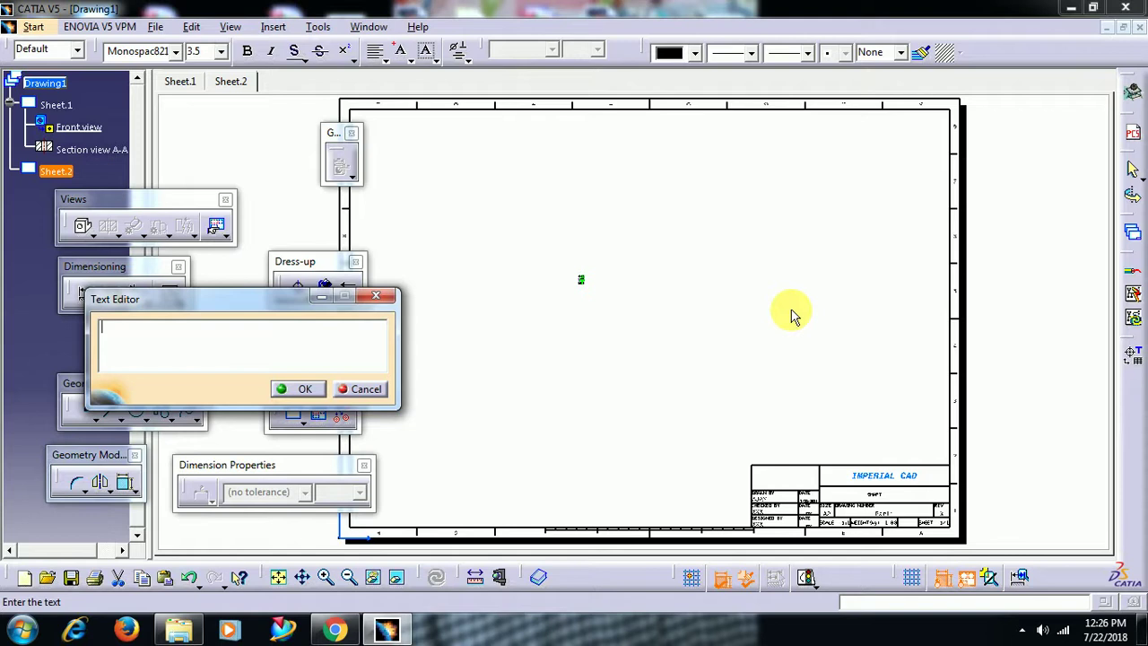
text(IMPERIAL CAD)
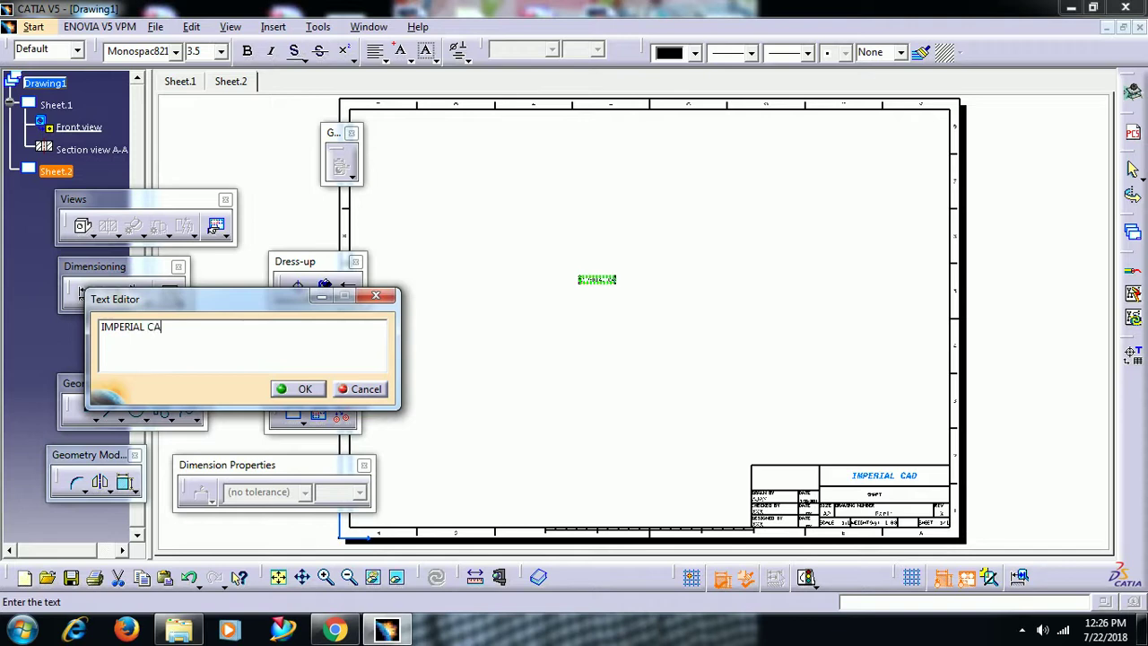
click(301, 388)
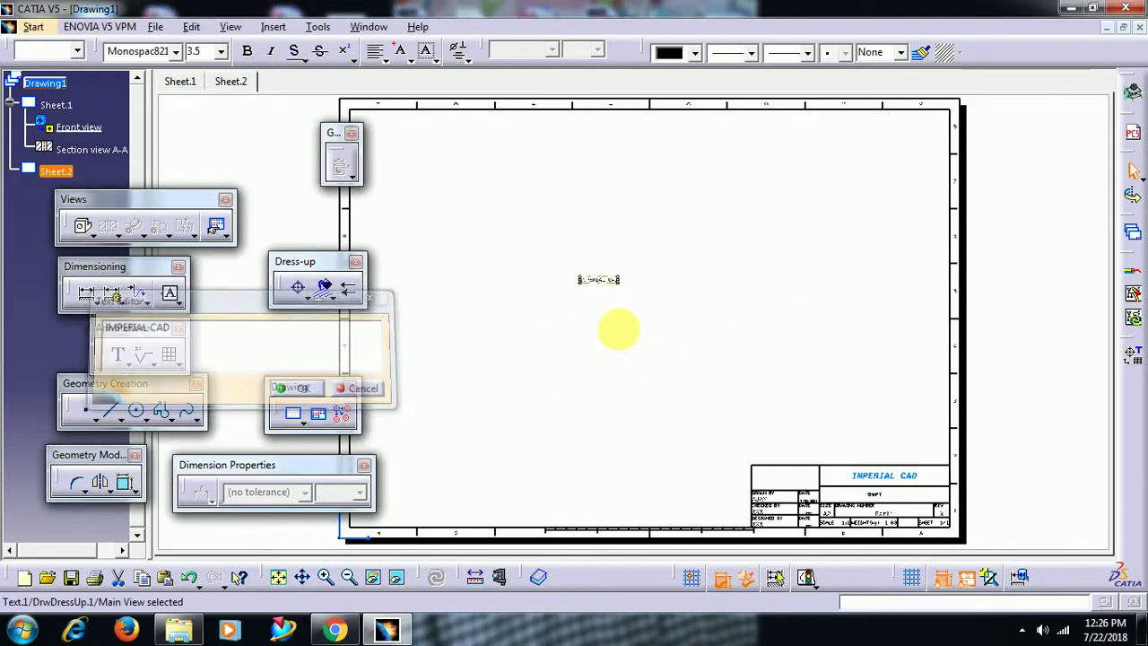
Select the placed IMPERIAL CAD text and zoom in on it
click(597, 278)
right_click(604, 281)
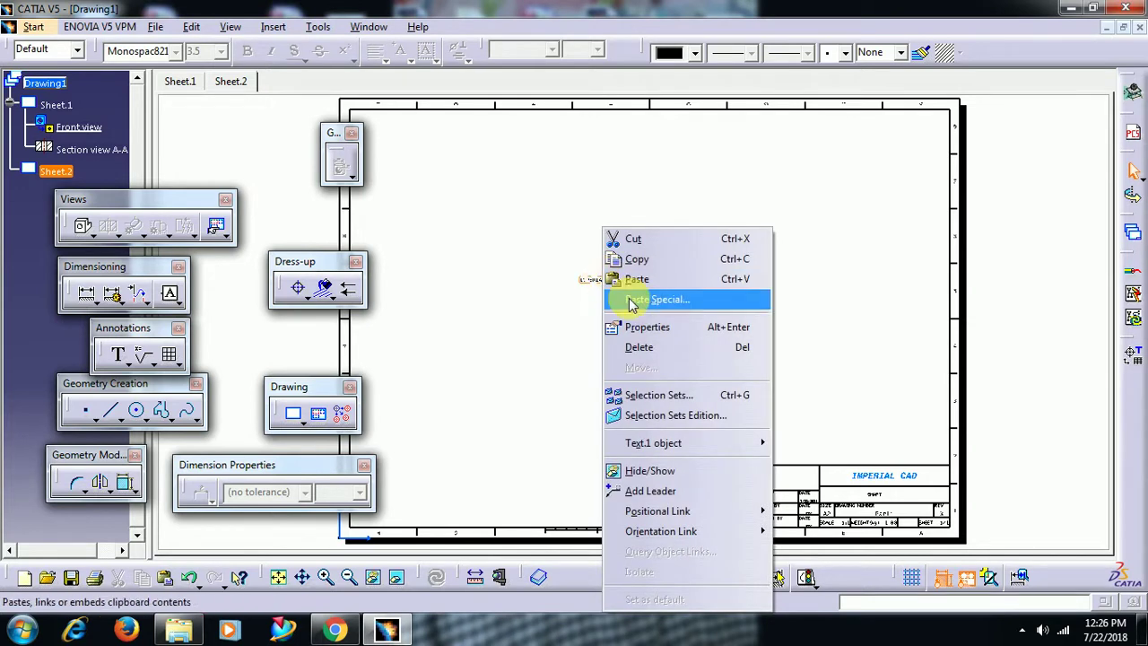
click(559, 302)
mouse_move(630, 346)
middle_down()
mouse_move(682, 275)
mouse_move(664, 264)
mouse_move(735, 315)
mouse_move(758, 280)
mouse_move(759, 335)
mouse_move(730, 335)
mouse_move(726, 359)
mouse_move(736, 336)
mouse_move(725, 320)
mouse_move(700, 332)
middle_up()
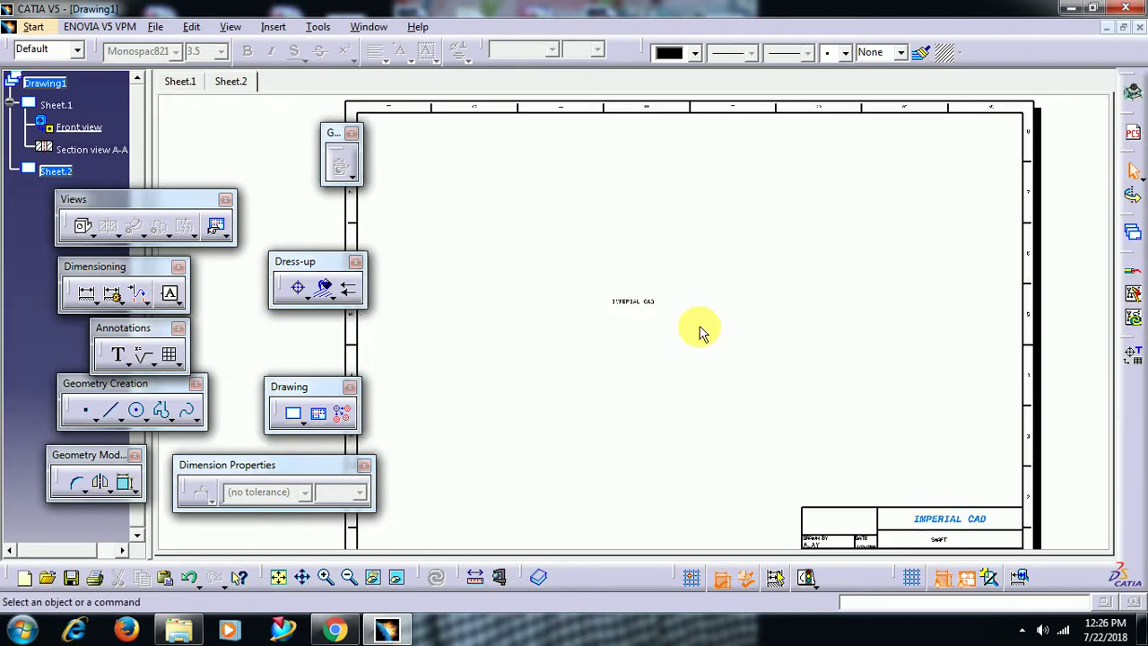
Make the IMPERIAL CAD text 14 mm italic Monospac821 BT through its Properties
right_click(646, 305)
click(693, 327)
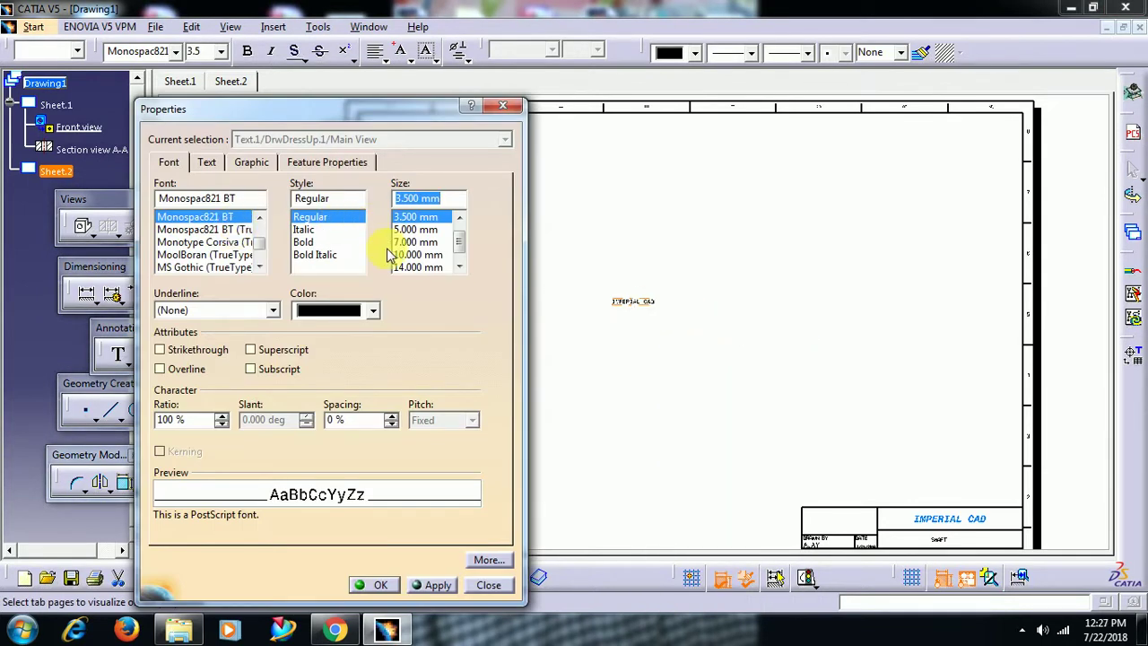
click(415, 267)
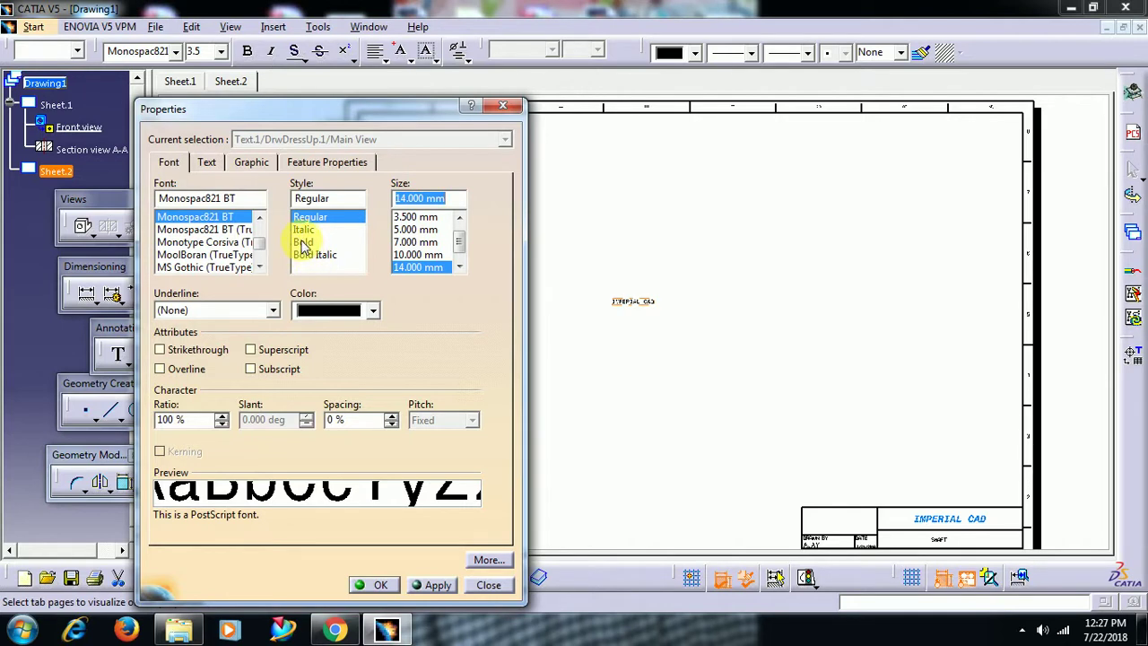
click(303, 230)
click(431, 587)
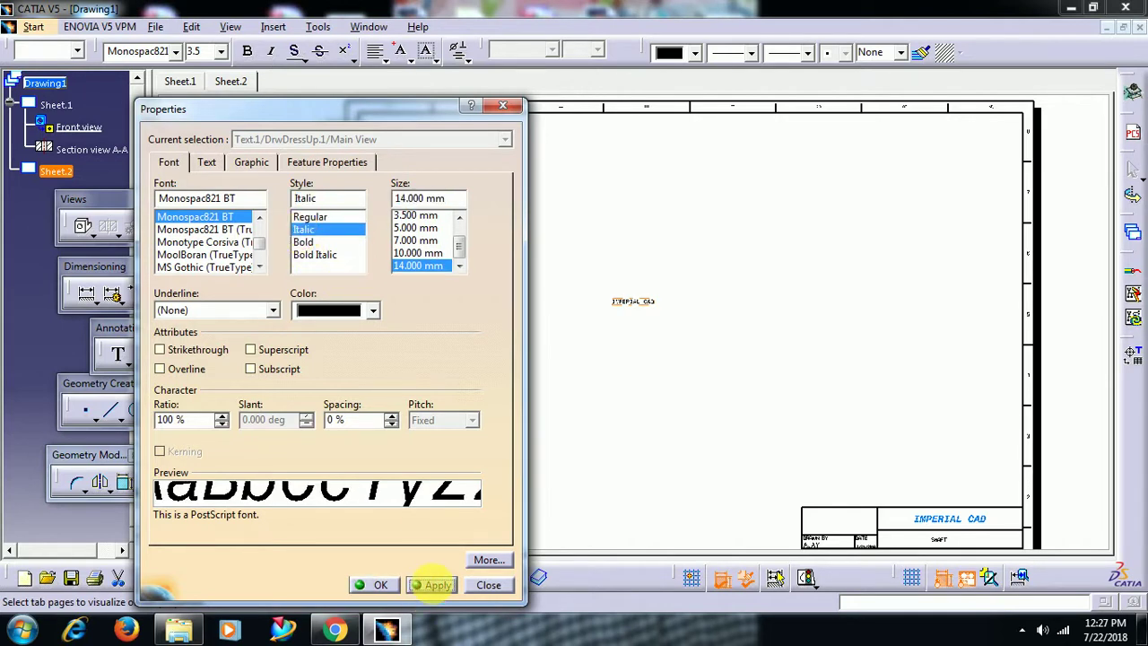
click(380, 585)
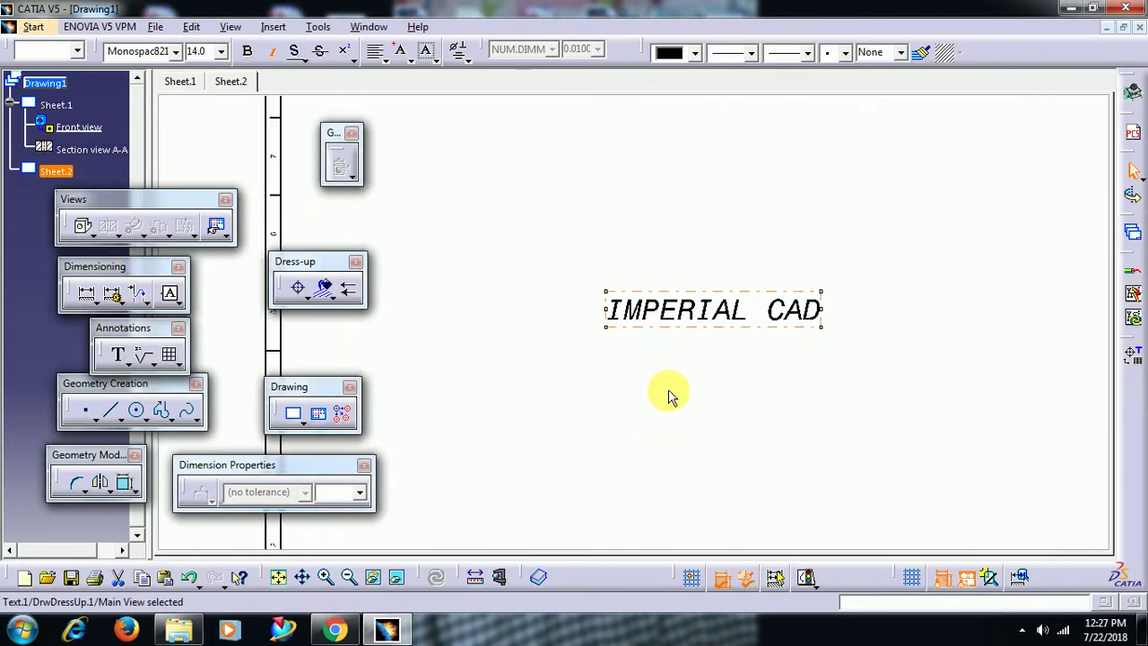
Copy the IMPERIAL CAD text and switch to the Part2 part
right_click(682, 321)
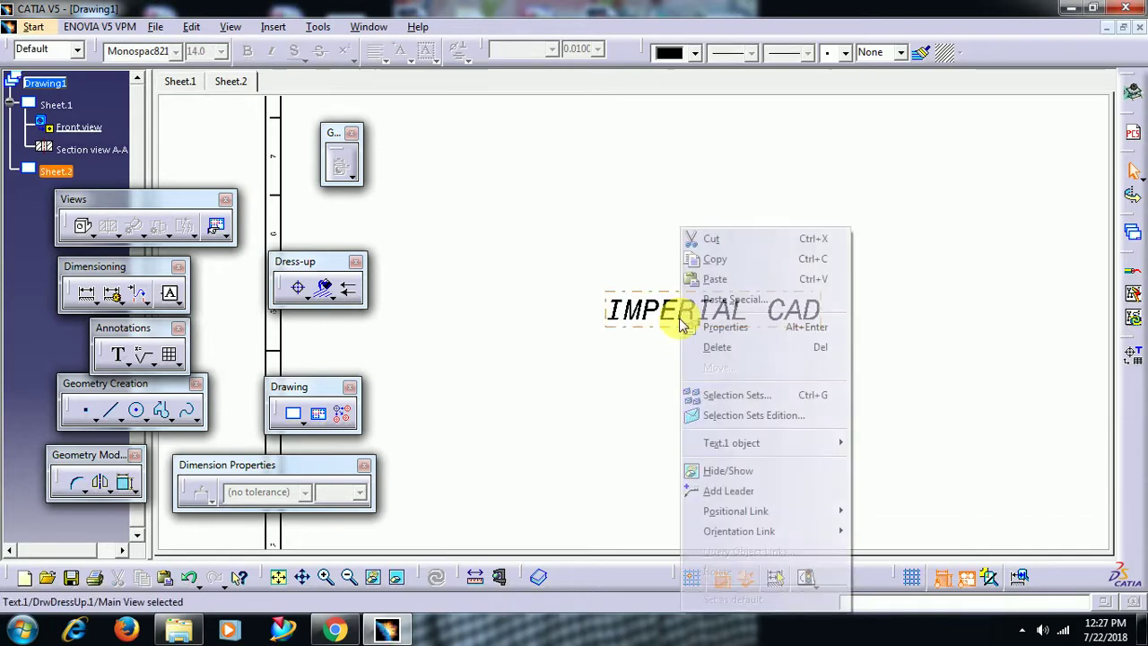
click(718, 259)
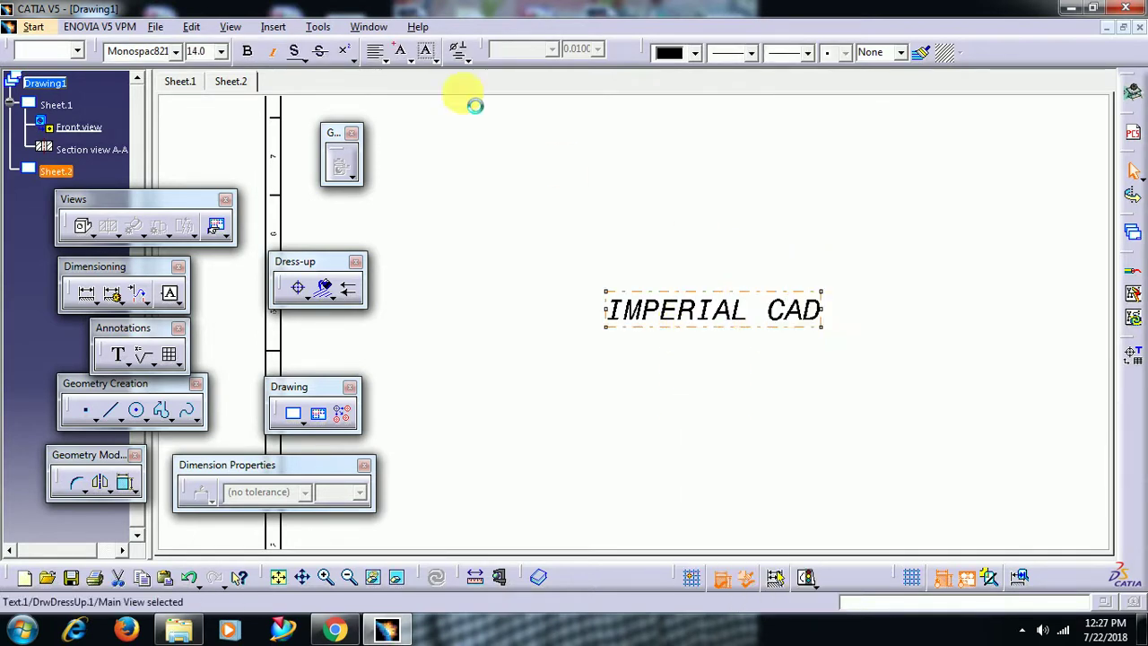
click(369, 27)
click(395, 175)
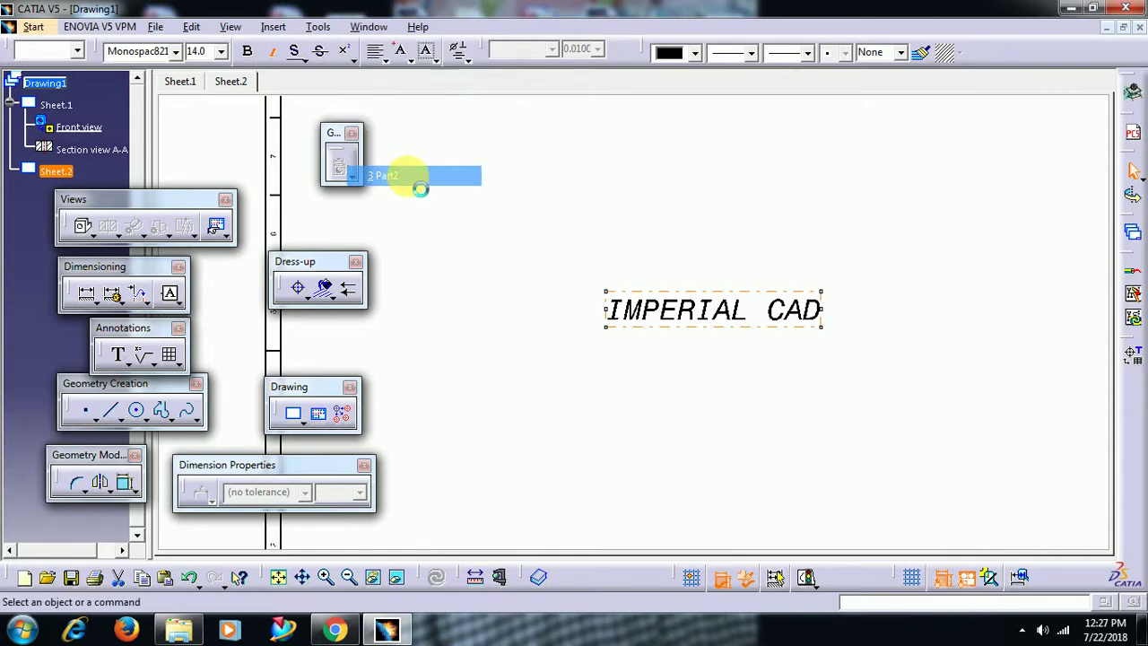
Start a sketch on the top face of the Part2 block
middle_drag(602, 326, 475, 449)
click(622, 257)
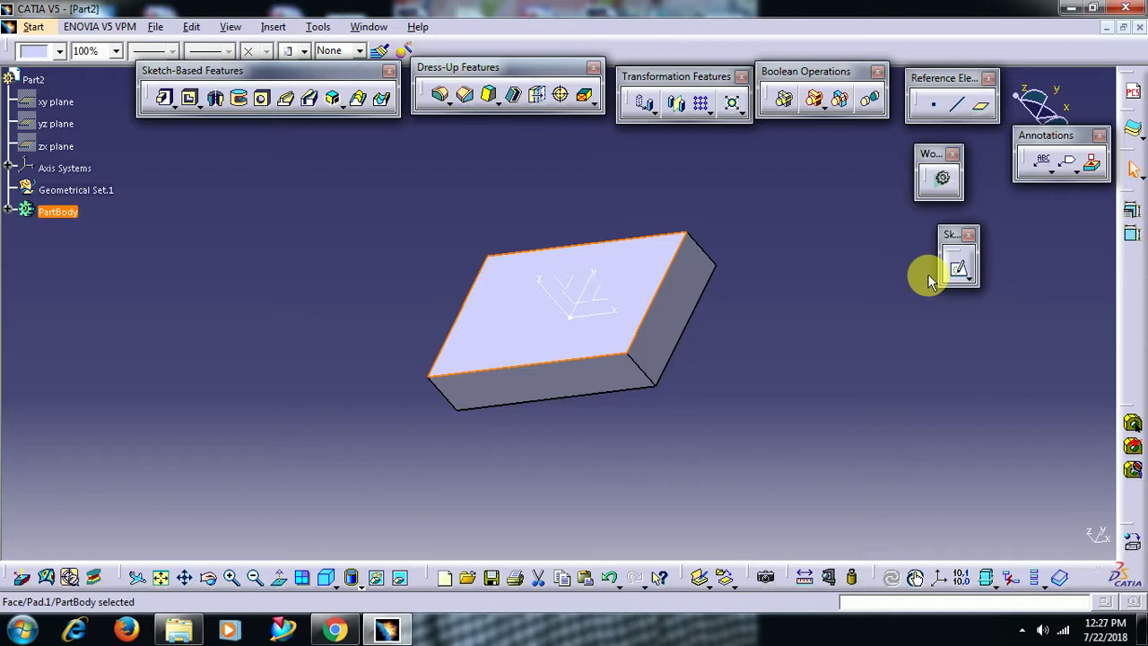
click(960, 267)
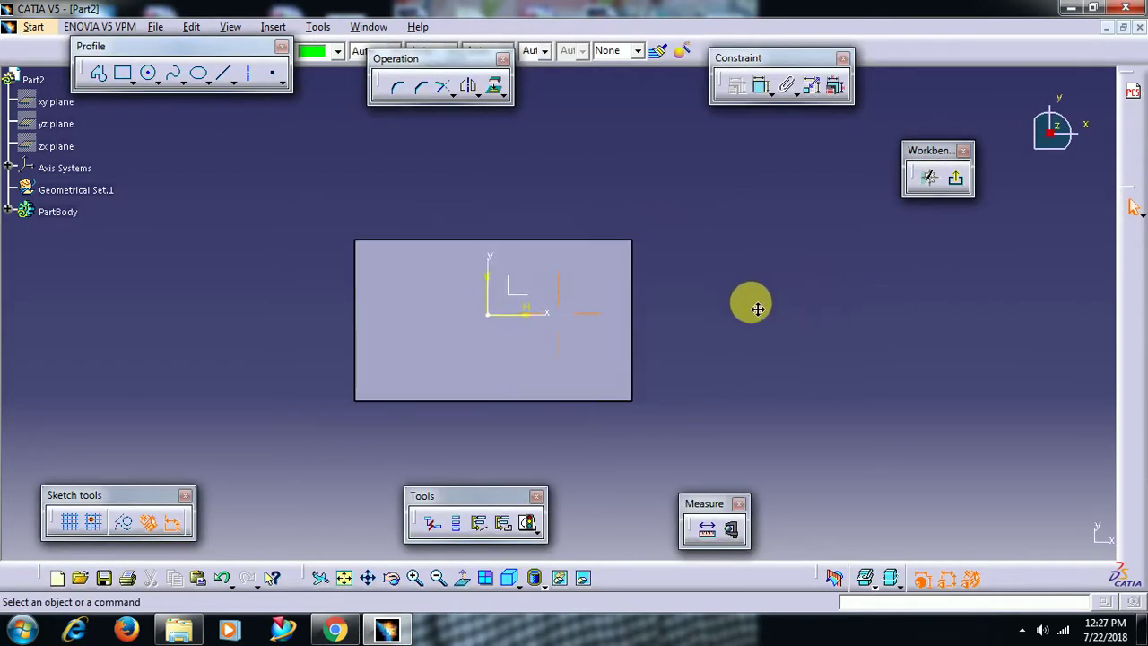
Try pasting the text into the sketch and dismiss the 'not allowed to paste' error
click(779, 254)
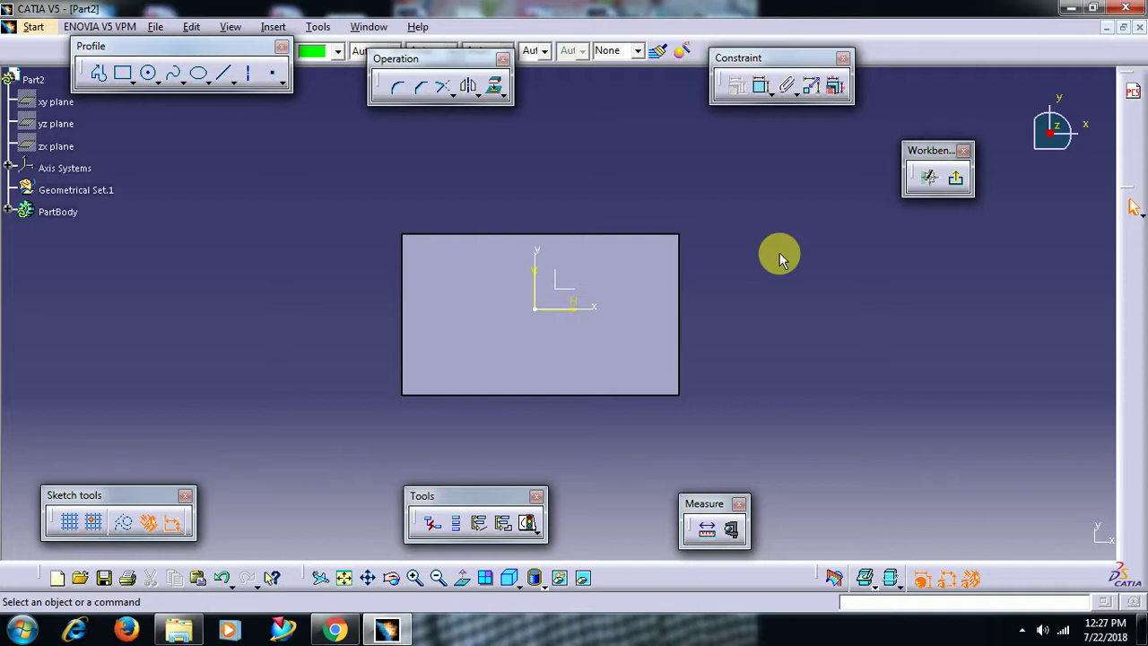
key(ctrl+v)
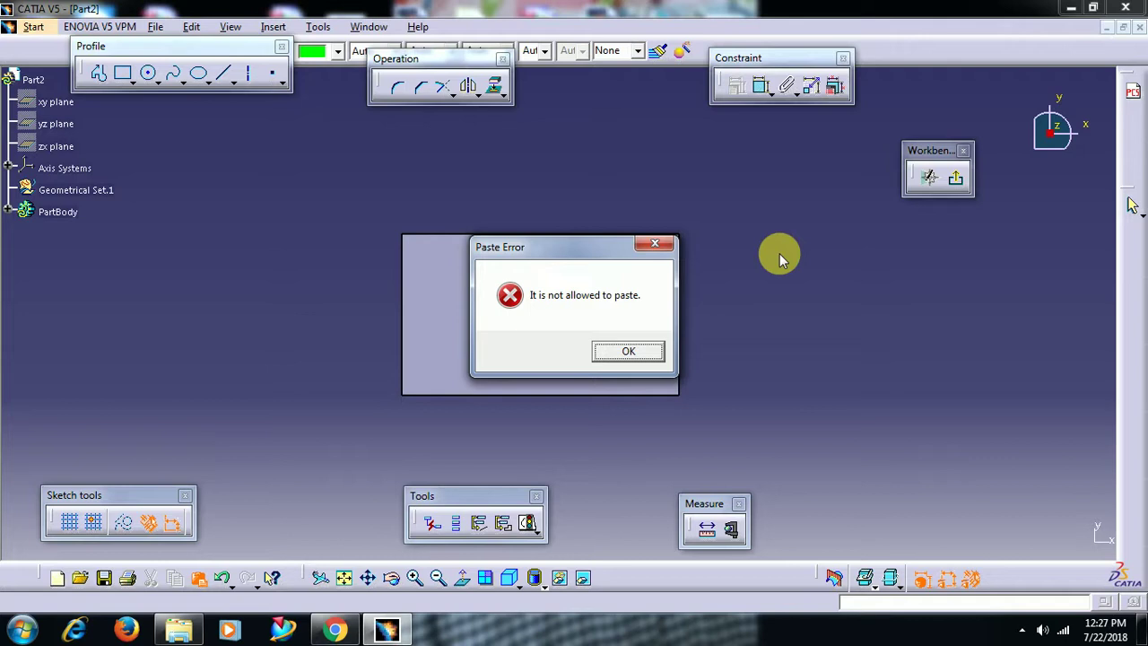
click(641, 353)
click(369, 27)
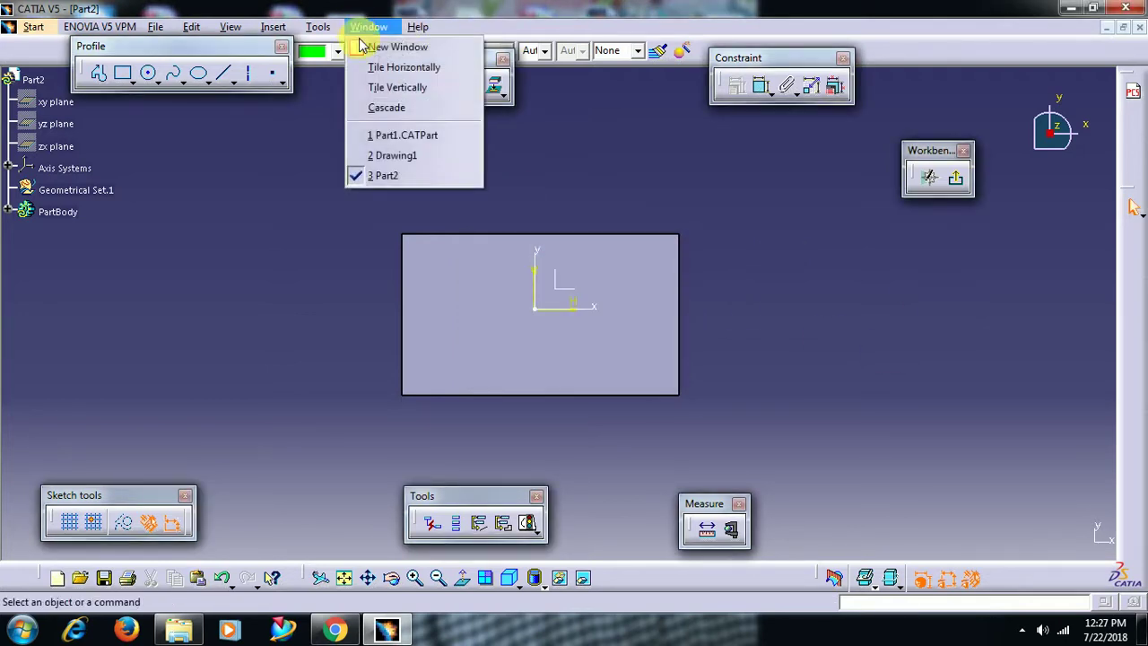
Return to Drawing1 and zoom in around the italic IMPERIAL CAD text
click(385, 161)
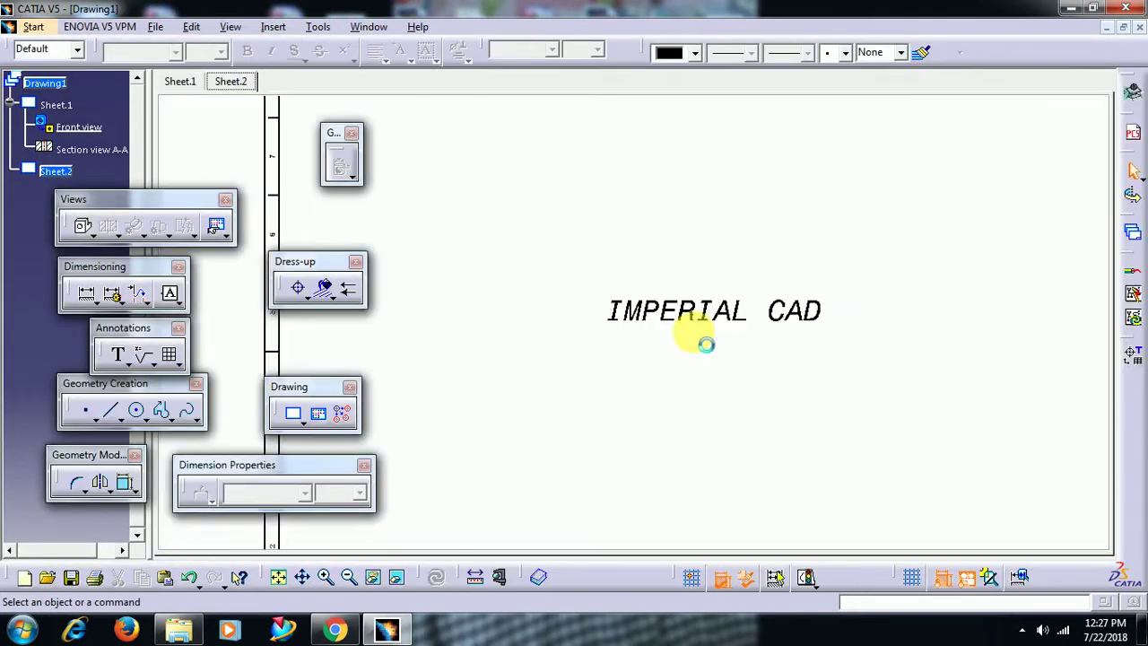
mouse_move(763, 333)
middle_down()
mouse_move(725, 307)
mouse_move(744, 302)
middle_up()
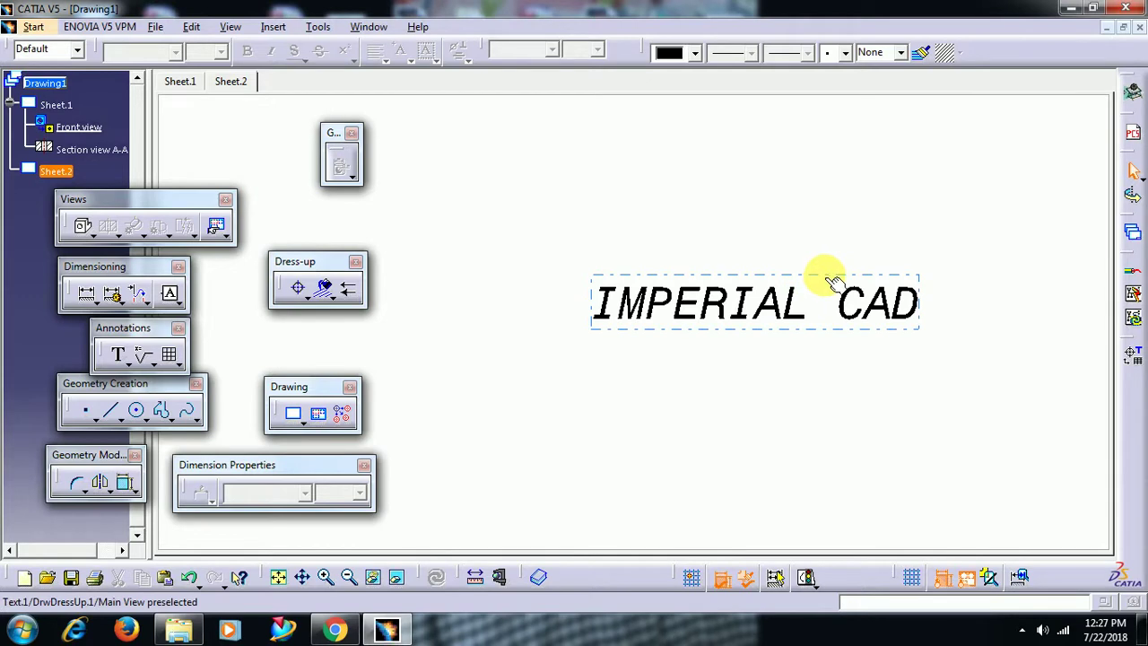
middle_drag(833, 283, 833, 281)
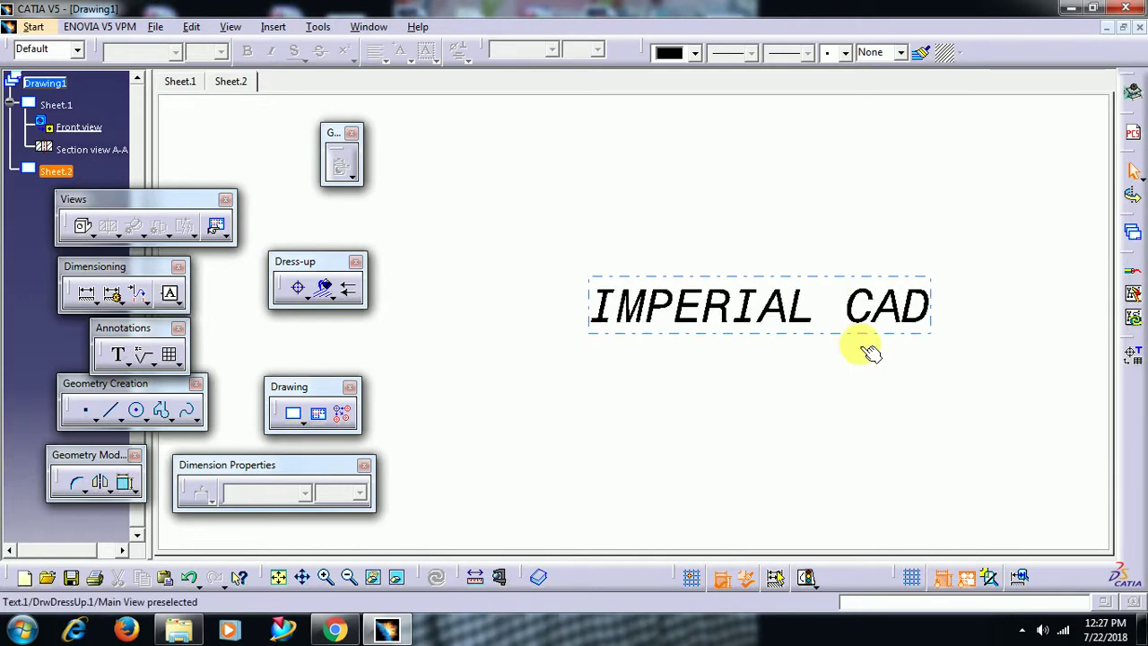
mouse_move(871, 349)
middle_down()
mouse_move(815, 379)
mouse_move(810, 356)
middle_up()
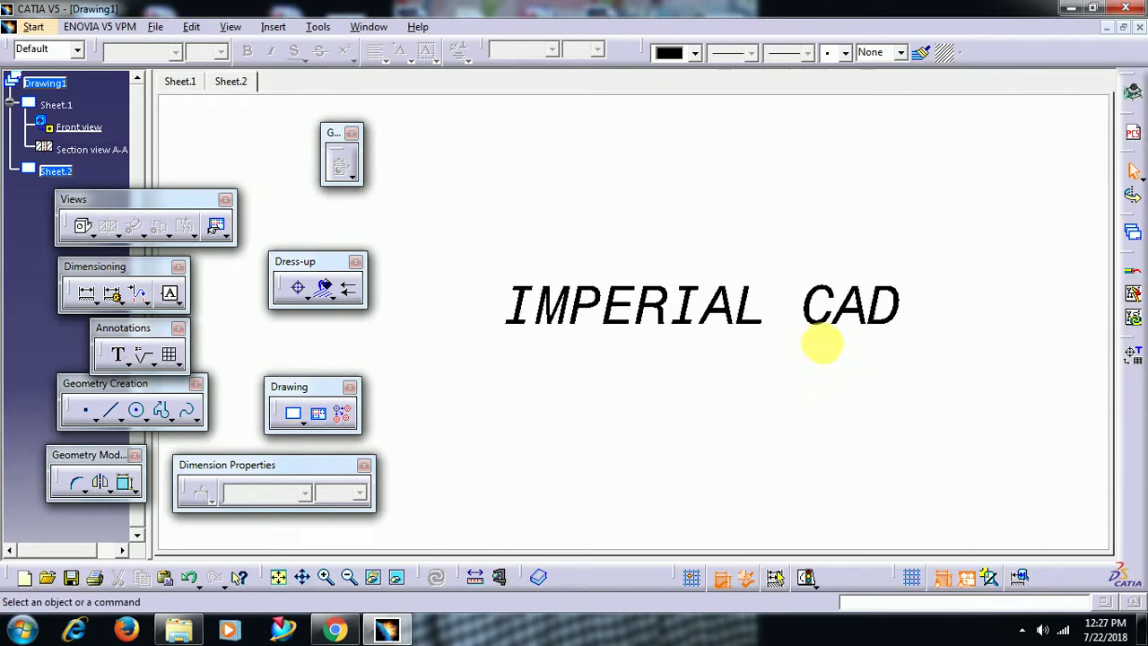
mouse_move(687, 210)
middle_down()
mouse_move(711, 222)
mouse_move(697, 261)
middle_up()
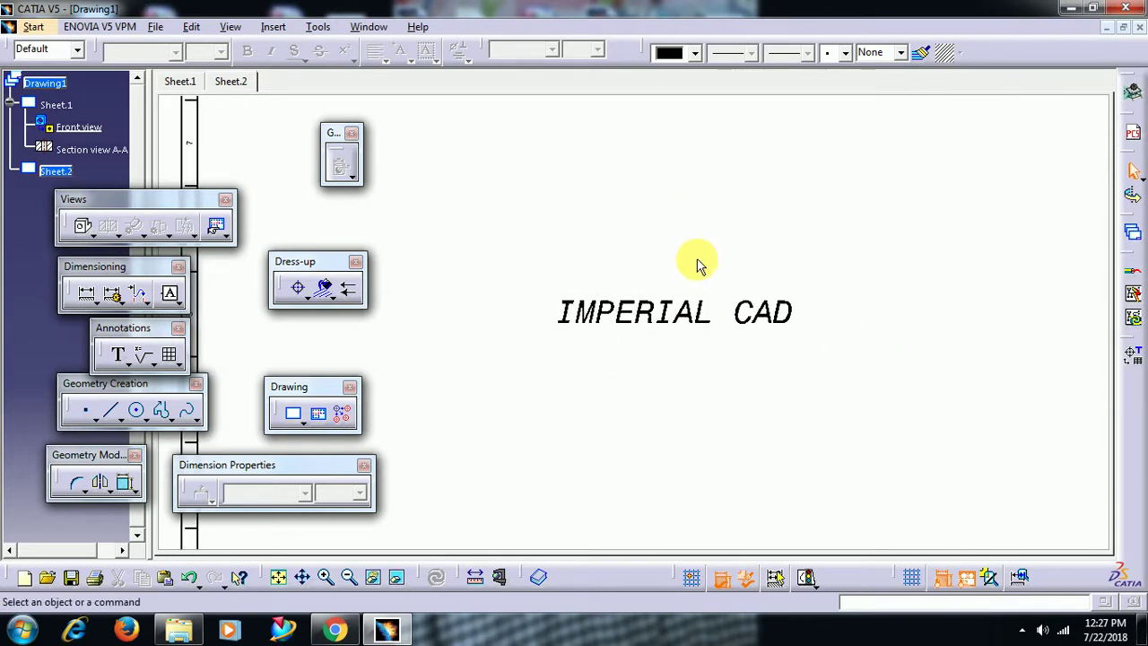
Save Drawing1 as a dxf file named Drawing1 in the Desktop's 01 folder
click(155, 26)
click(187, 154)
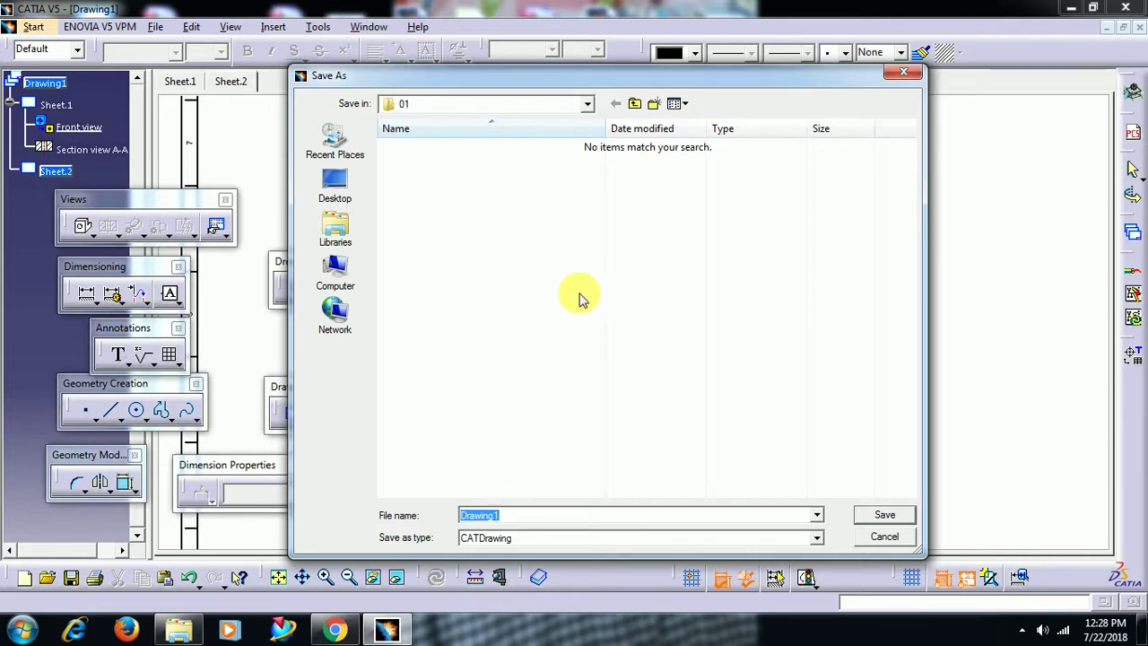
click(336, 186)
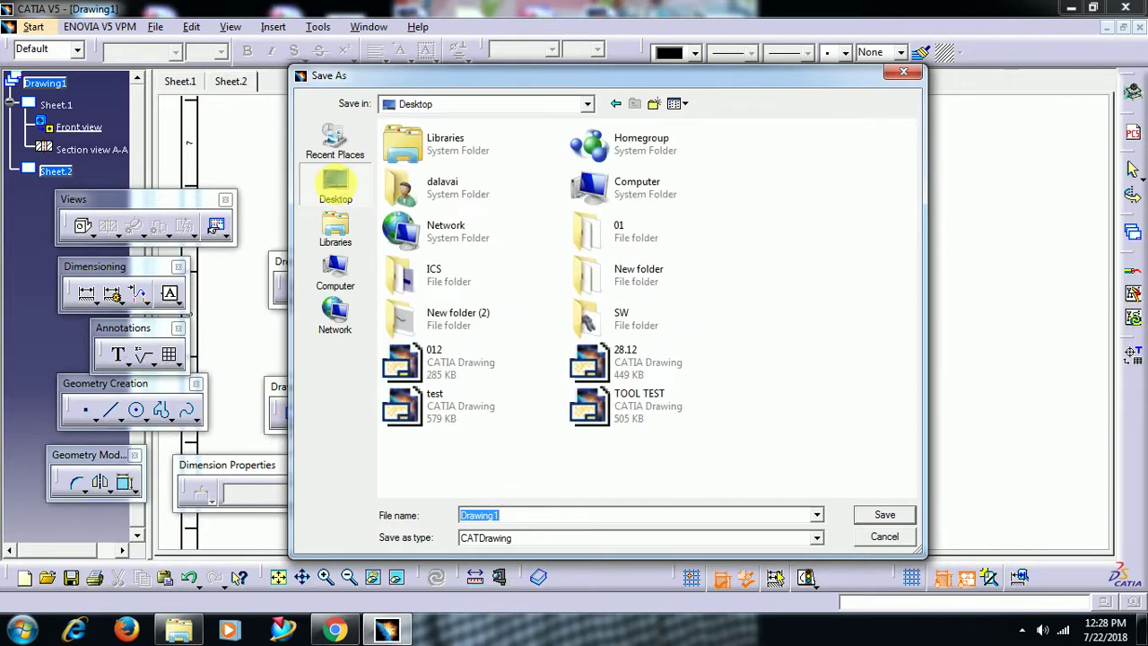
double_click(616, 238)
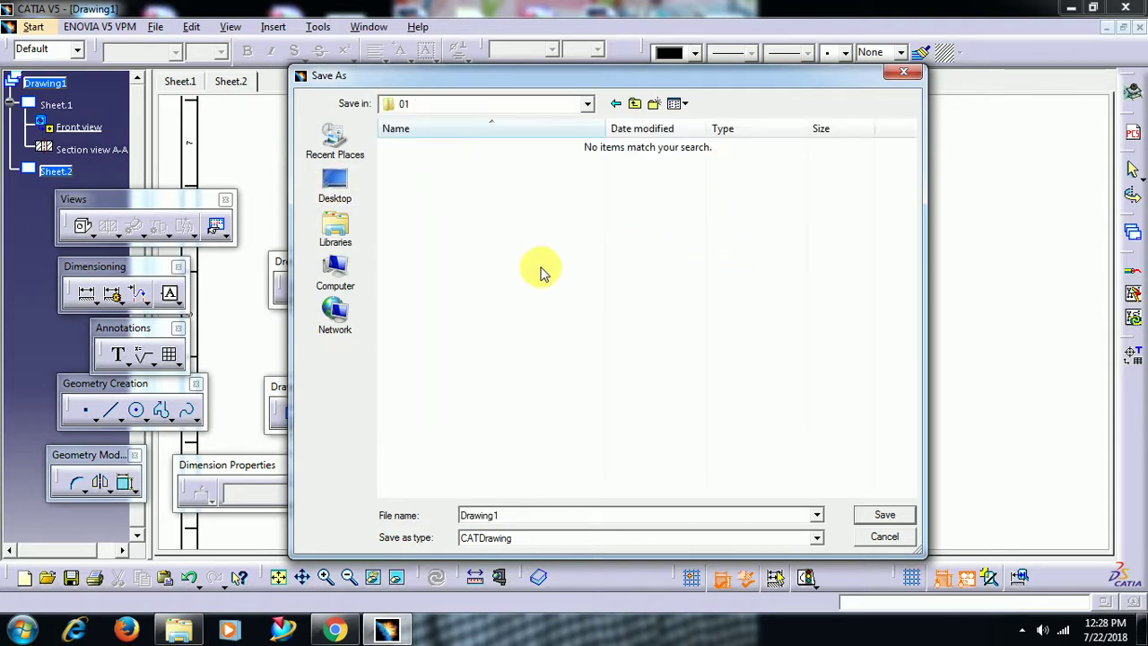
click(536, 539)
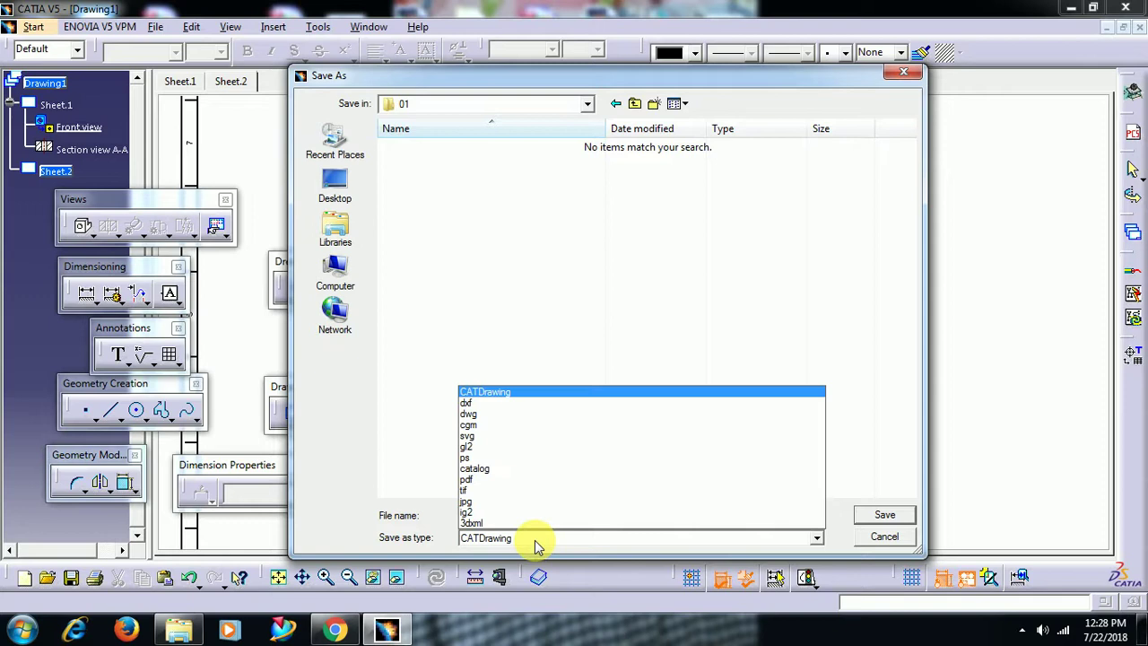
click(521, 404)
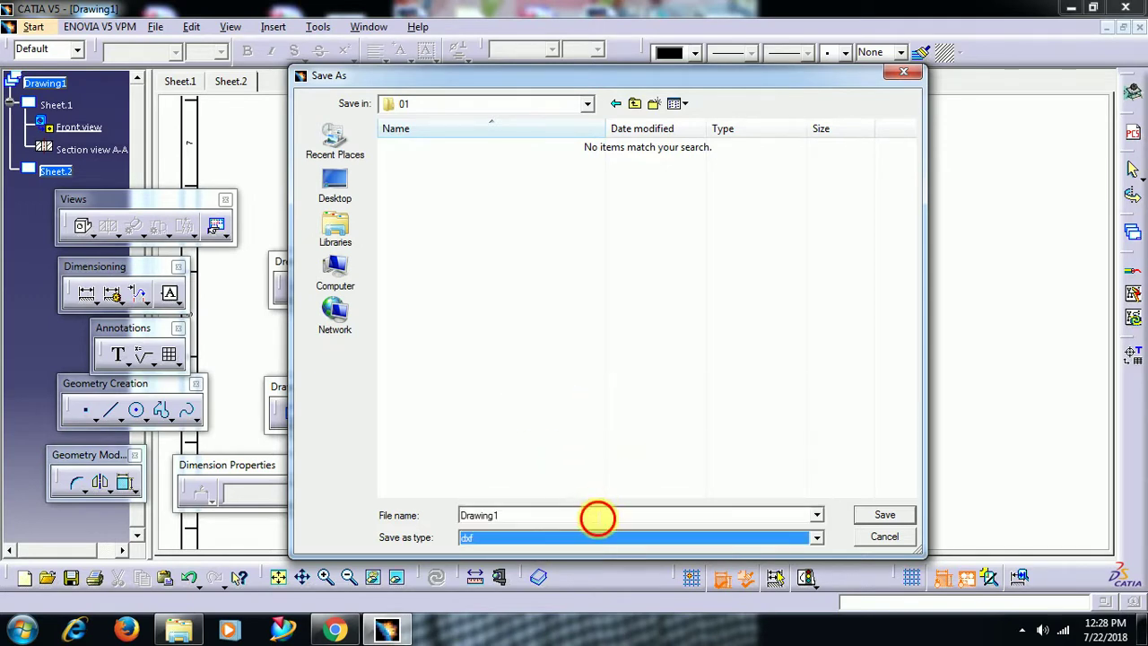
click(597, 516)
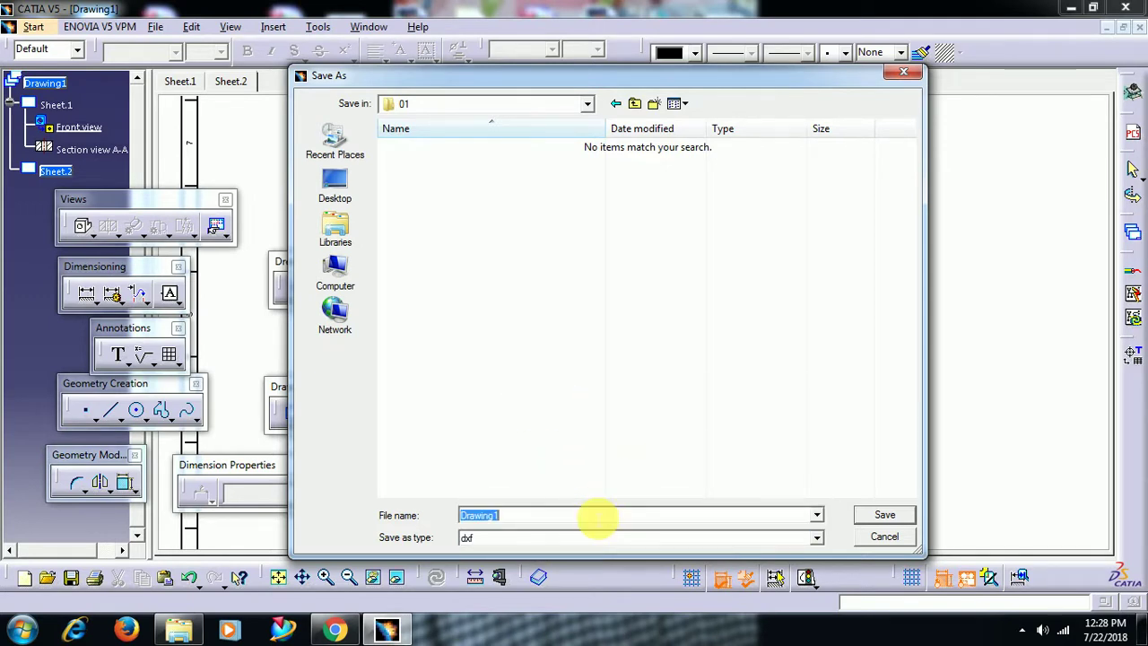
click(875, 516)
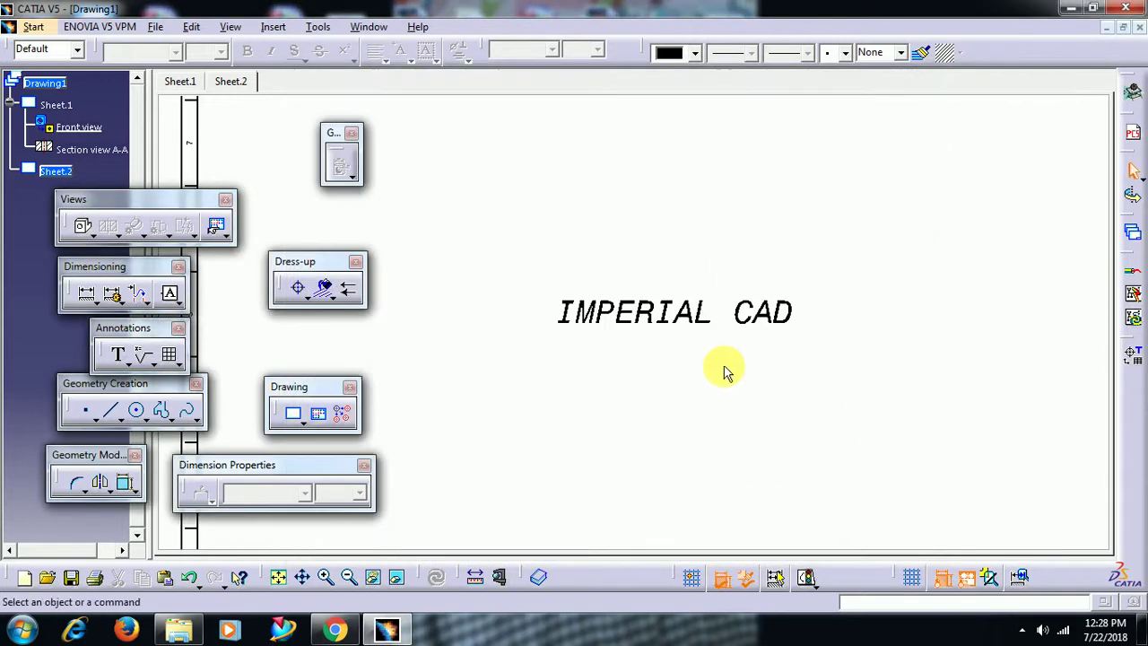
Start opening a document from the File menu, then cancel without opening anything
click(155, 26)
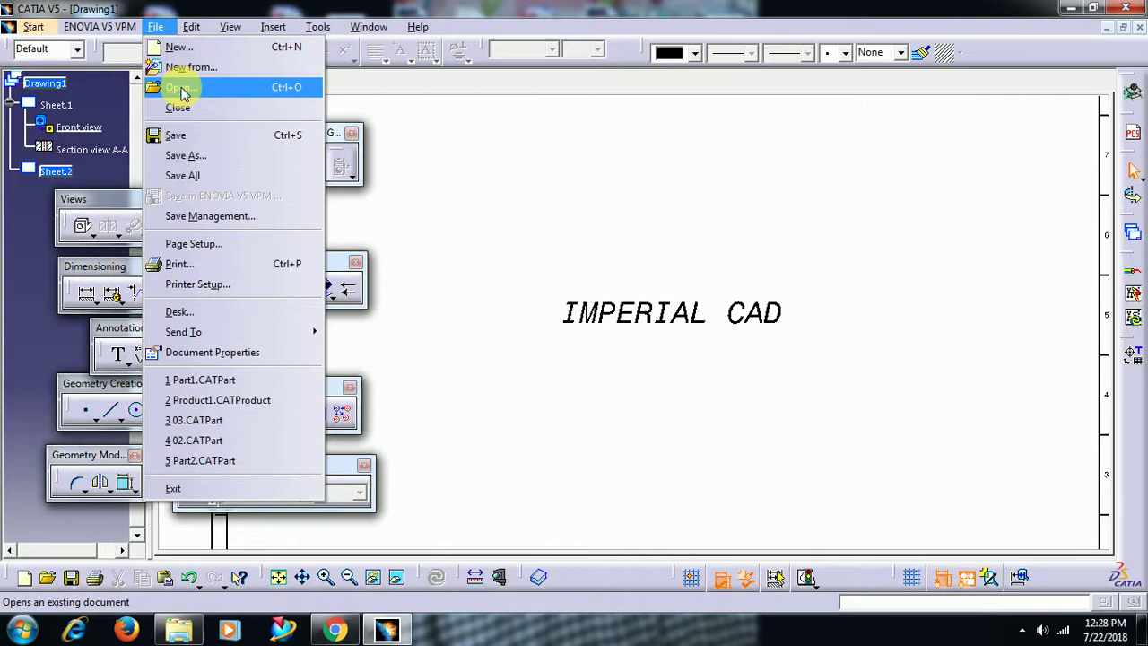
click(182, 88)
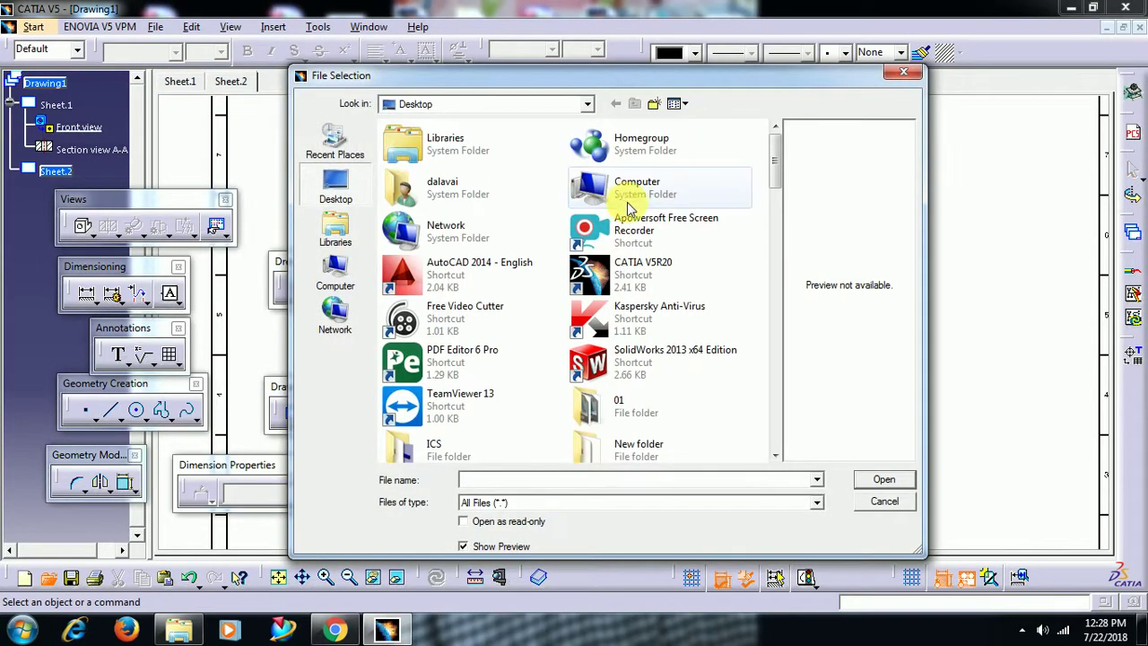
click(902, 72)
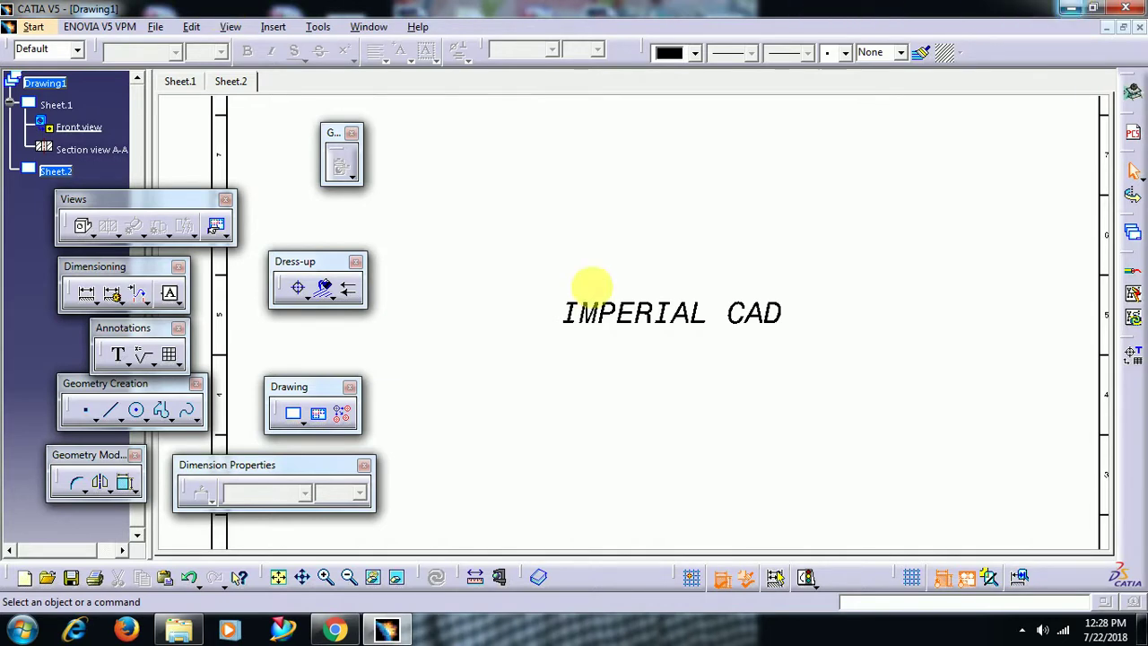
Browse to the Desktop's 01 folder in Windows Explorer
click(182, 630)
click(60, 115)
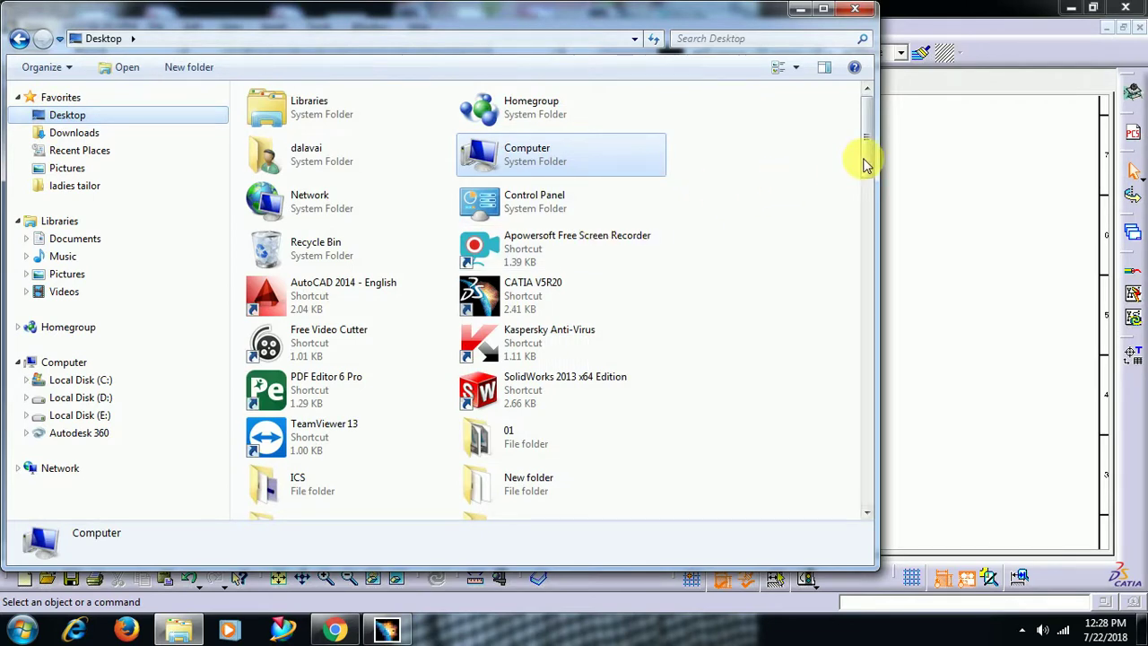
drag(864, 165, 870, 209)
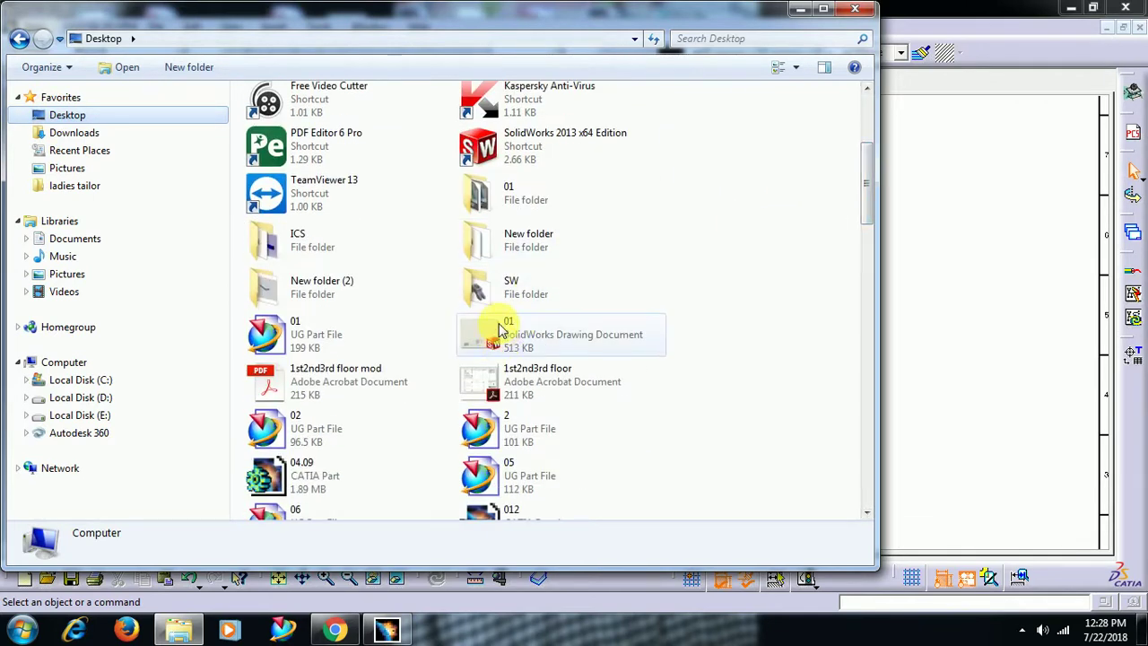
double_click(513, 195)
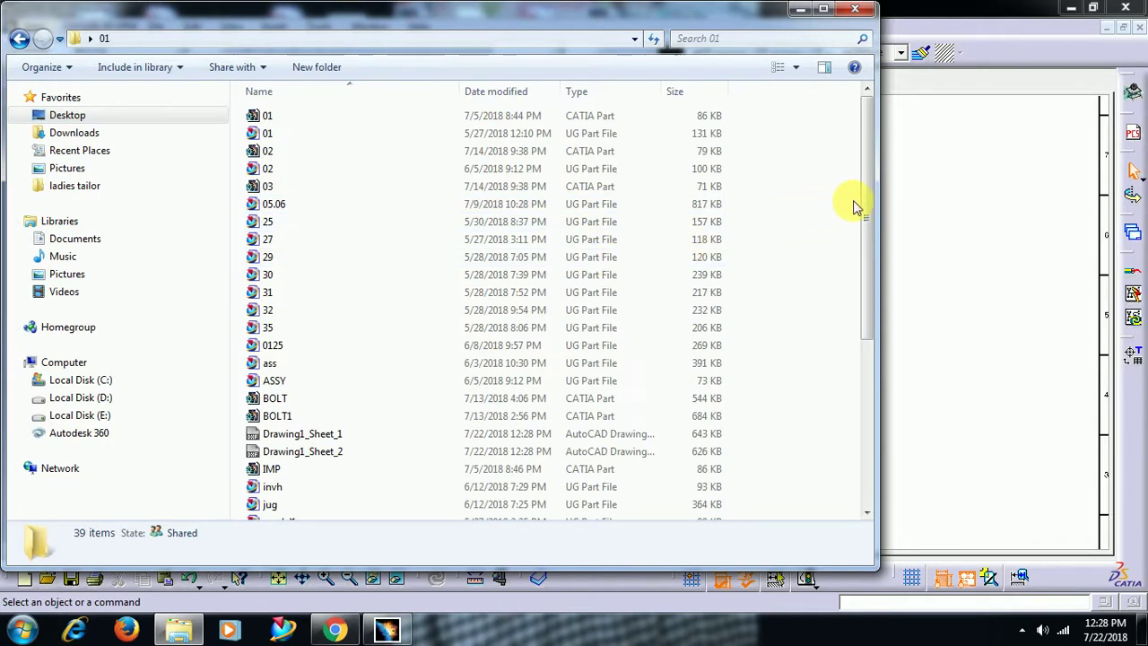
drag(873, 198, 892, 146)
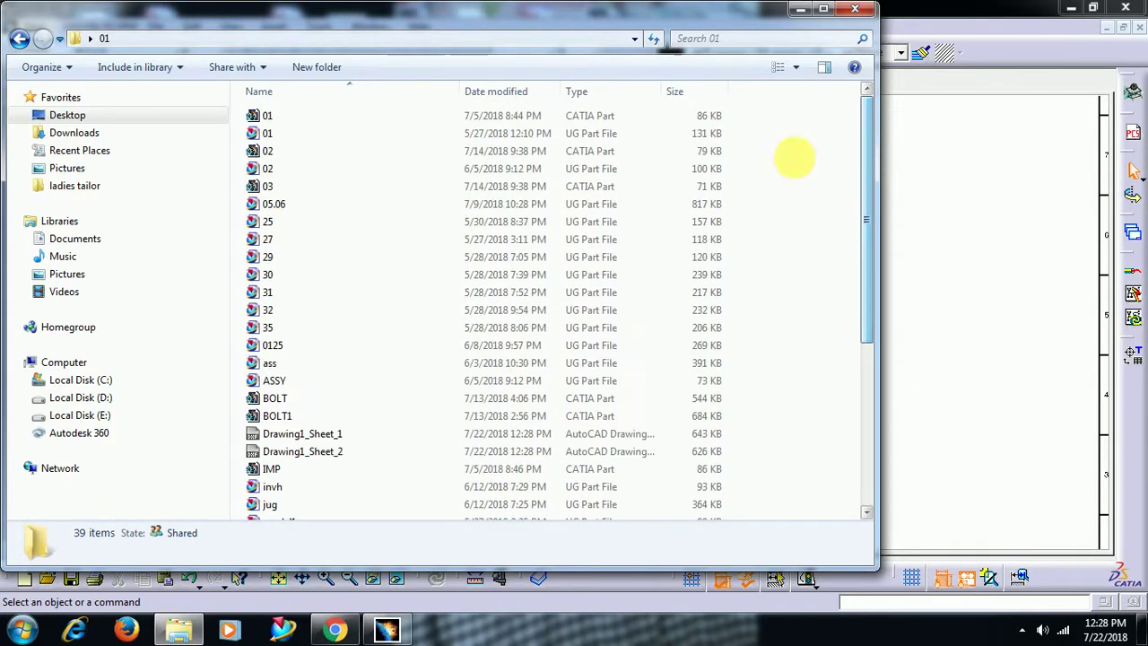
Select Drawing1_Sheet_2 and drag it over to CATIA
click(346, 457)
click(341, 436)
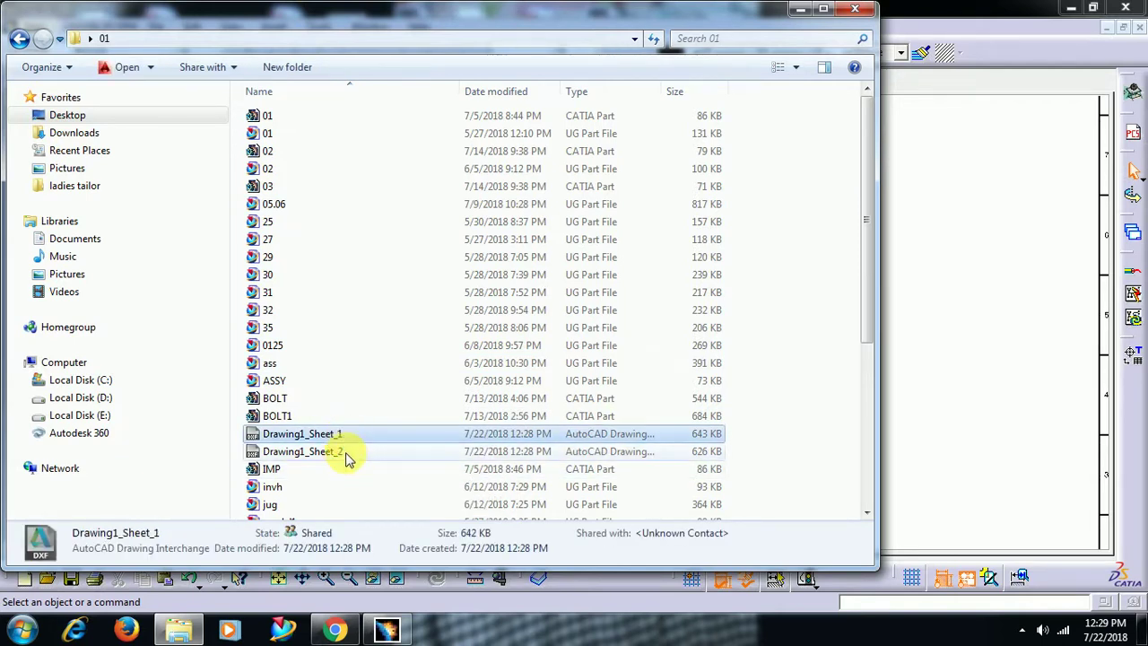
click(348, 458)
drag(348, 457, 540, 454)
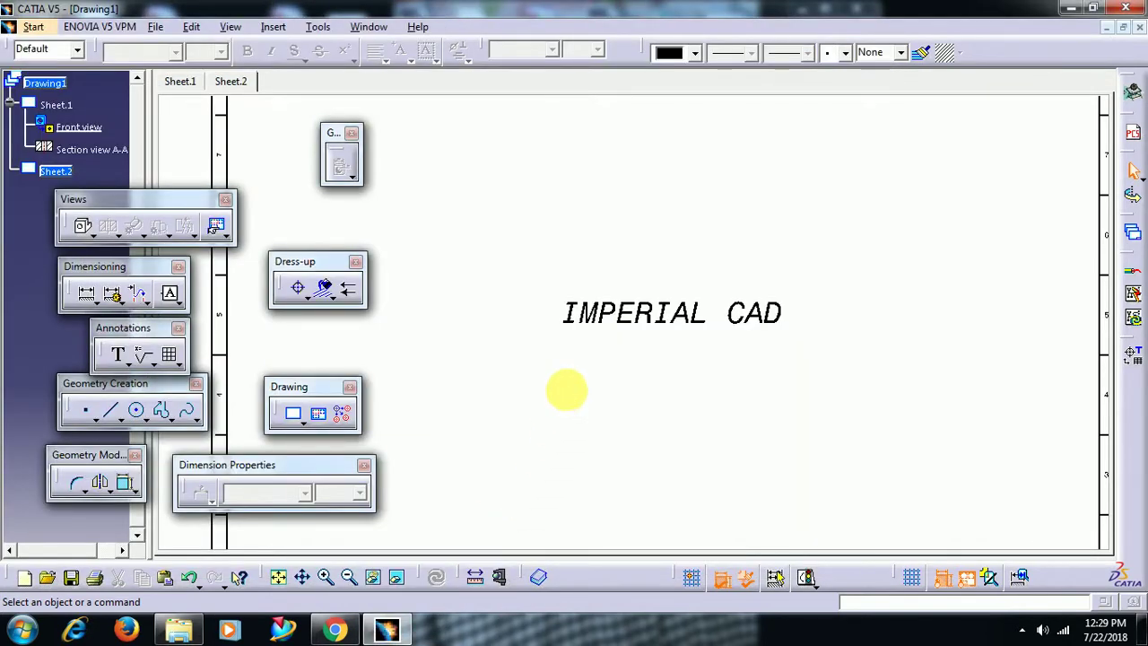
Open Drawing1_Sheet_2.dxf in CATIA, inspect its text and title block, then return to Drawing1
drag(567, 391, 568, 391)
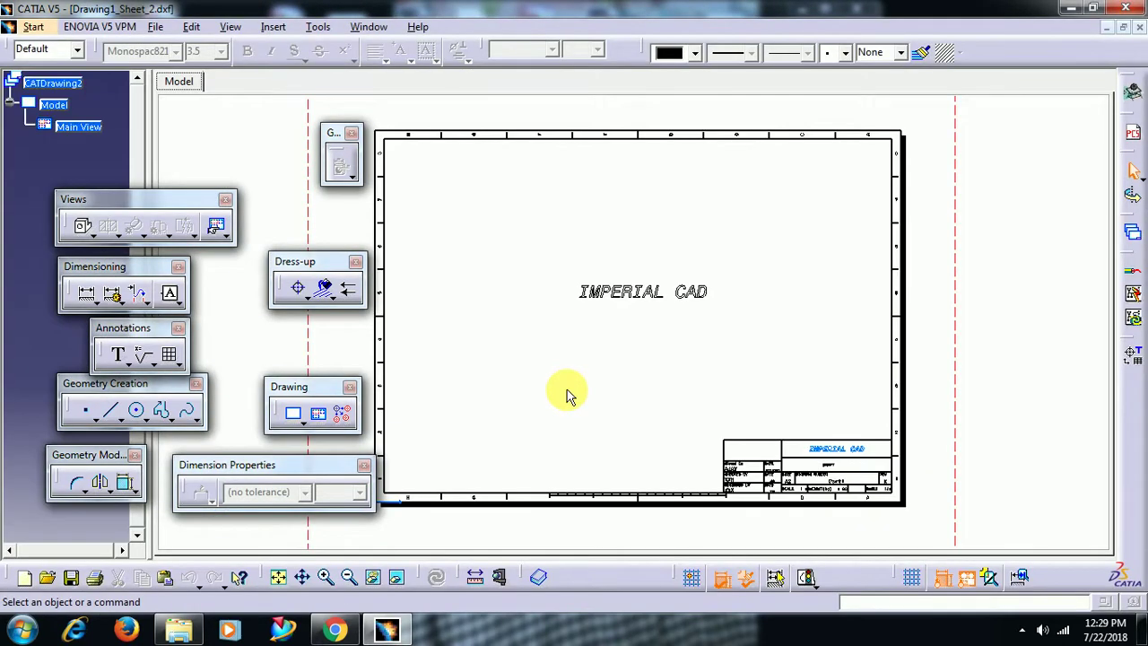
mouse_move(595, 349)
middle_down()
mouse_move(607, 362)
mouse_move(661, 282)
mouse_move(675, 375)
middle_up()
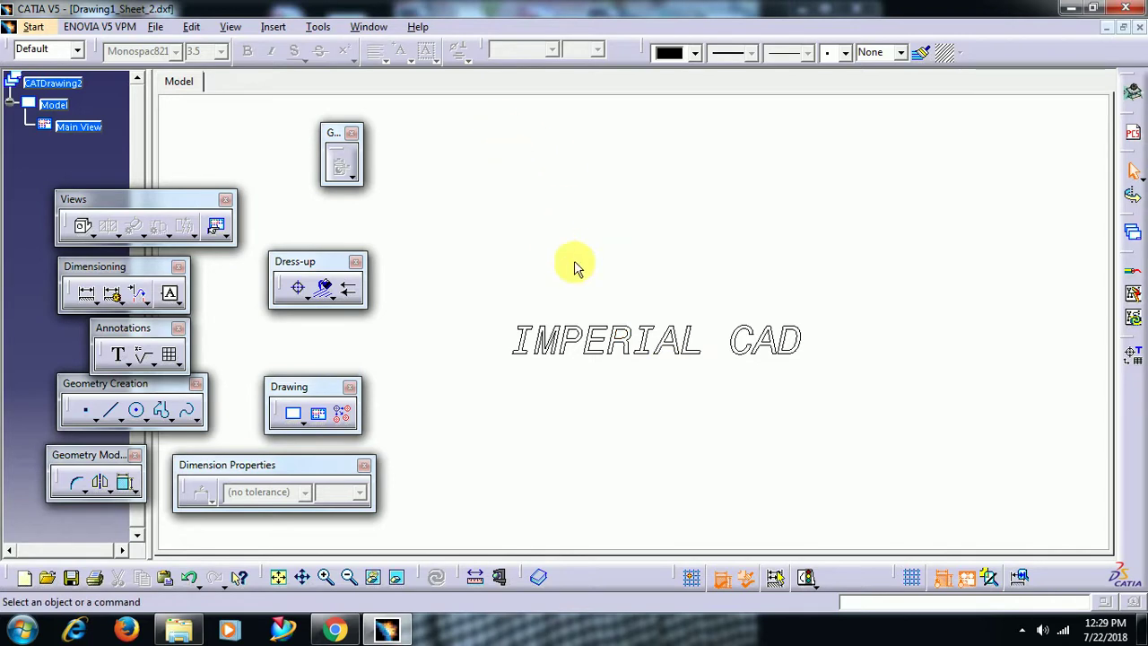
mouse_move(577, 261)
middle_down()
mouse_move(607, 333)
mouse_move(634, 349)
mouse_move(581, 211)
middle_up()
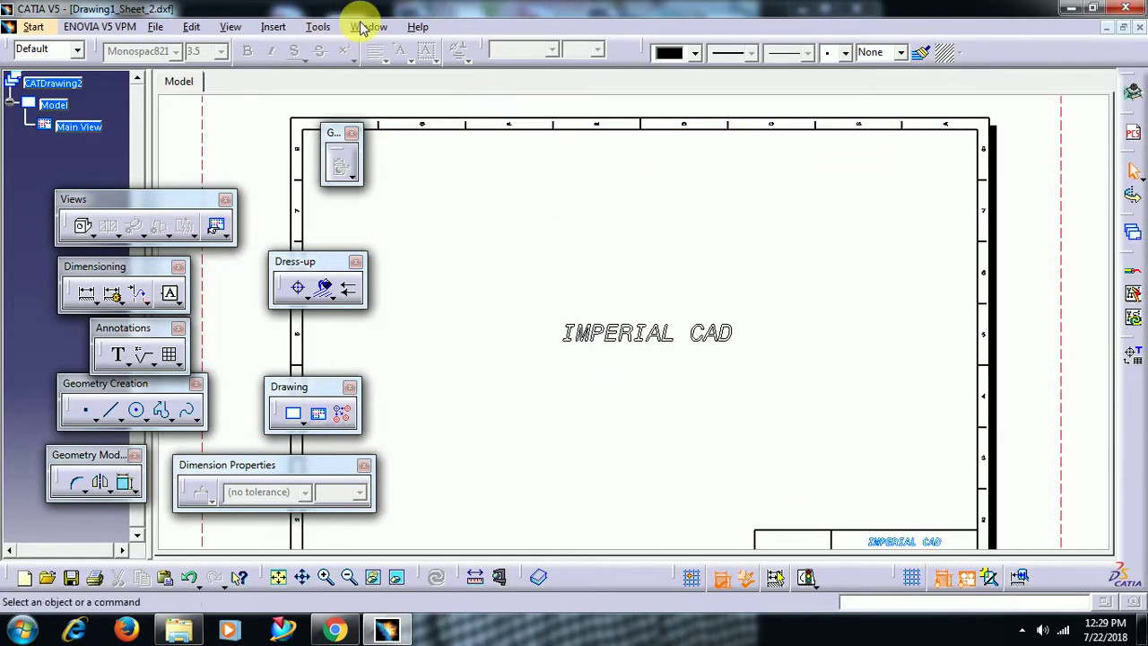
click(363, 29)
click(409, 156)
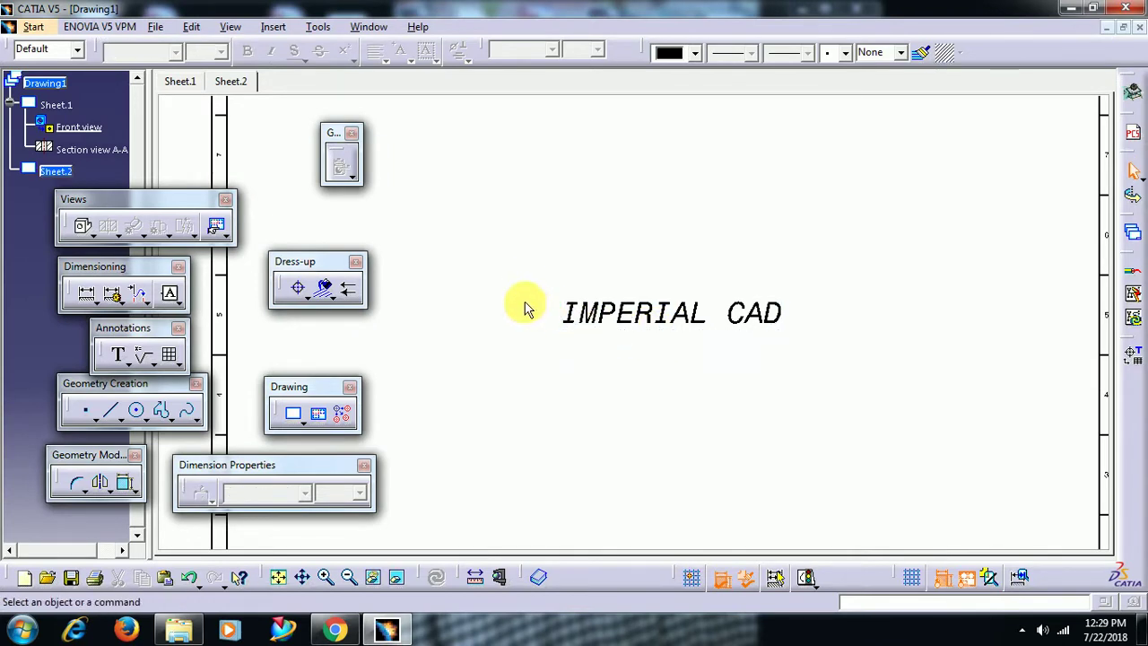
Copy the 16 IMPERIAL CAD text elements from Drawing1_Sheet_2.dxf, then switch to Part2
click(368, 29)
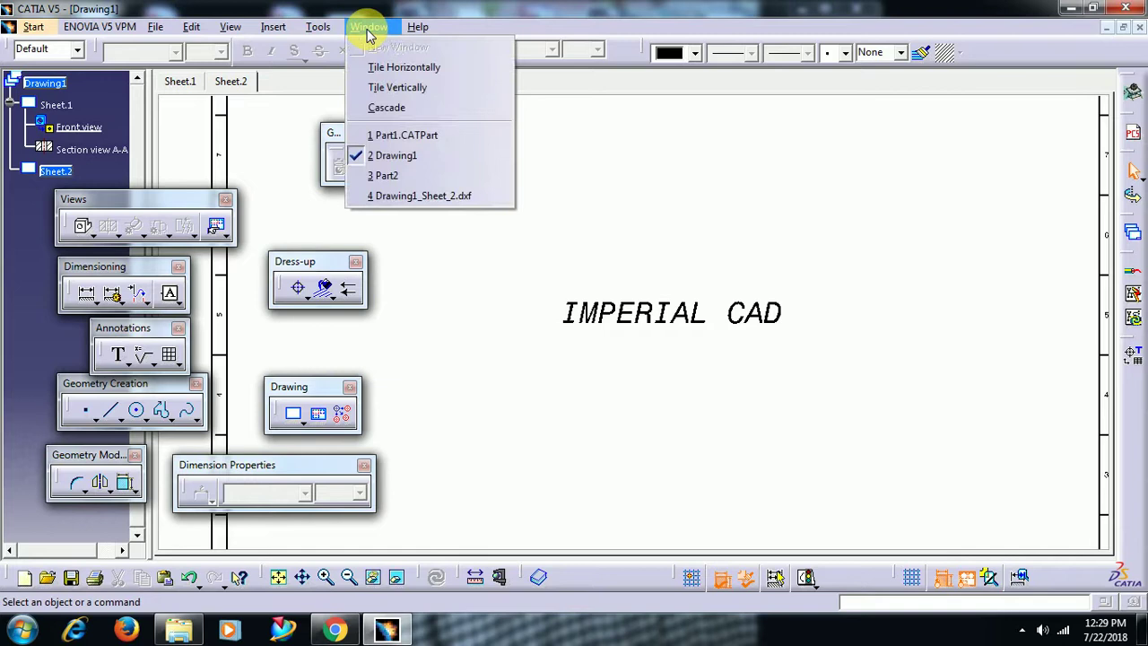
click(431, 198)
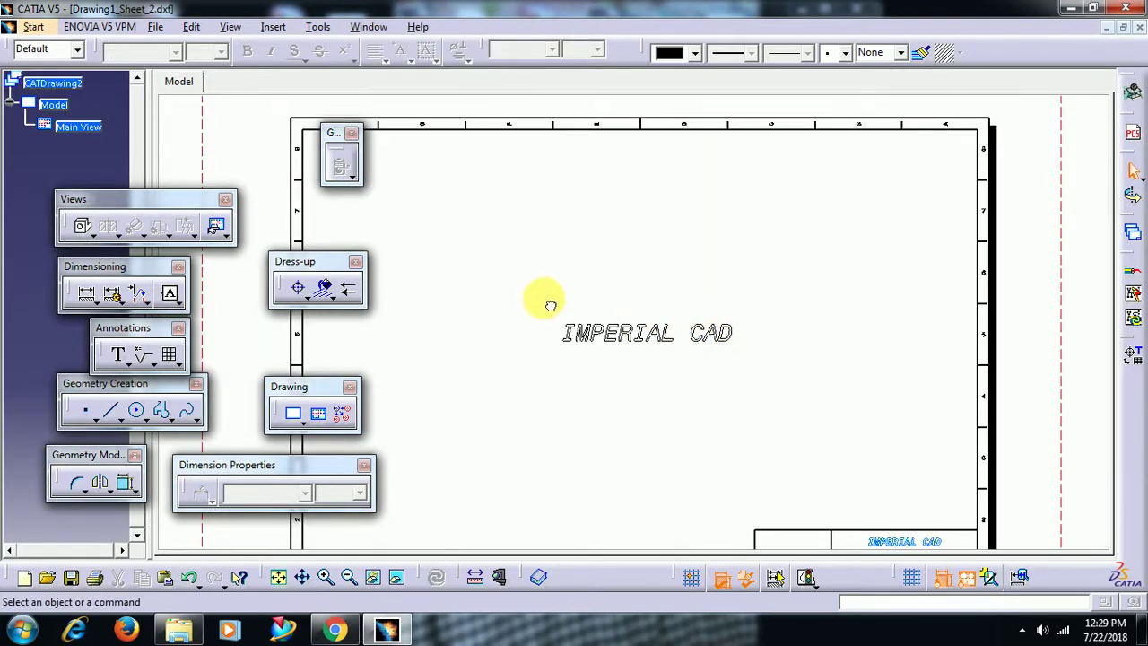
click(767, 375)
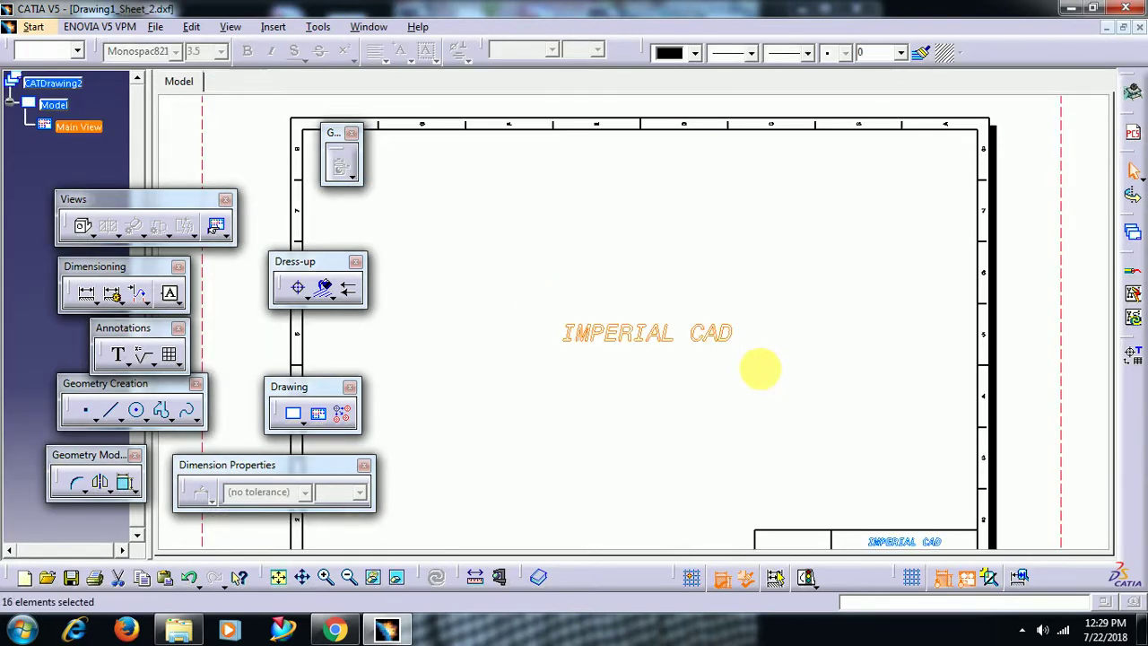
middle_drag(763, 373, 717, 359)
right_click(654, 340)
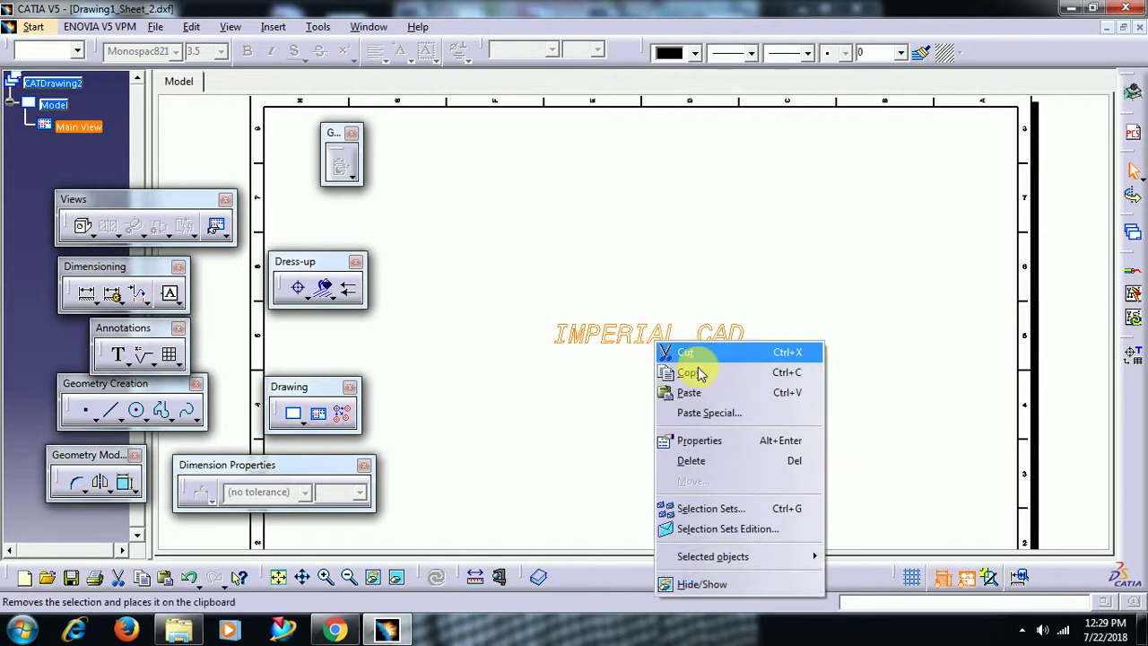
click(689, 372)
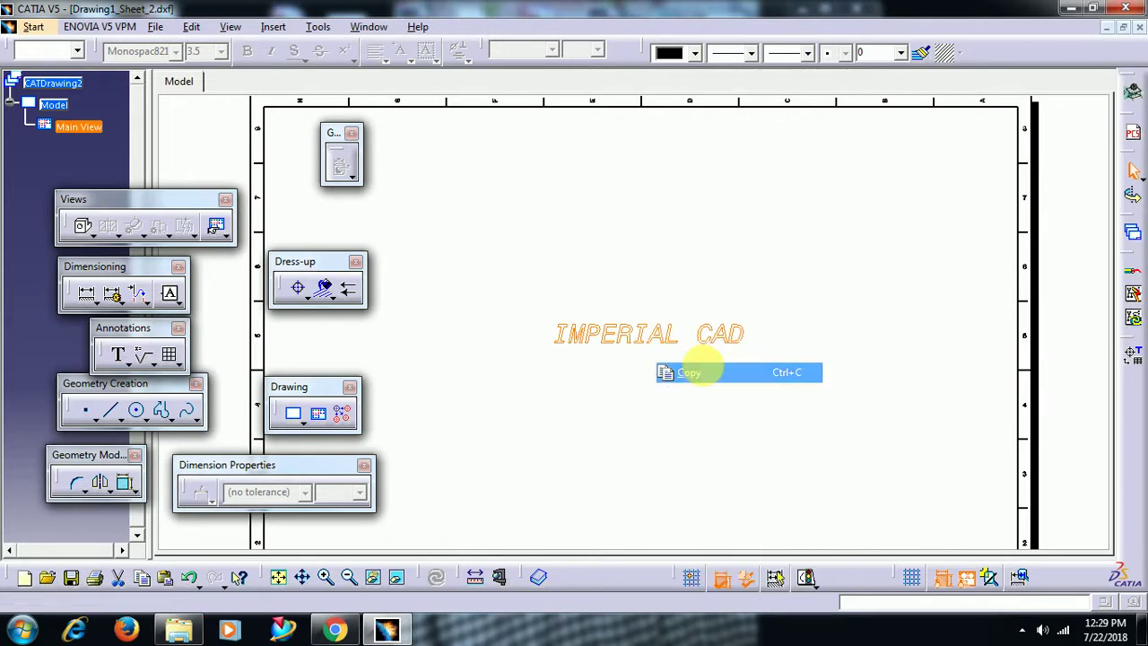
click(383, 28)
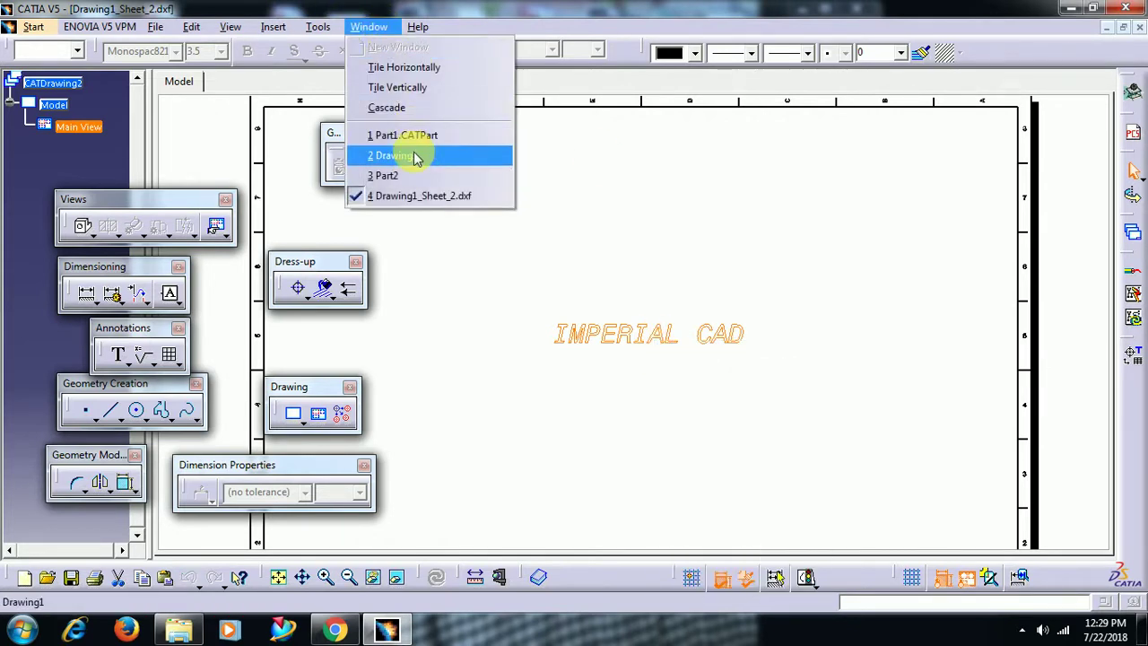
click(410, 174)
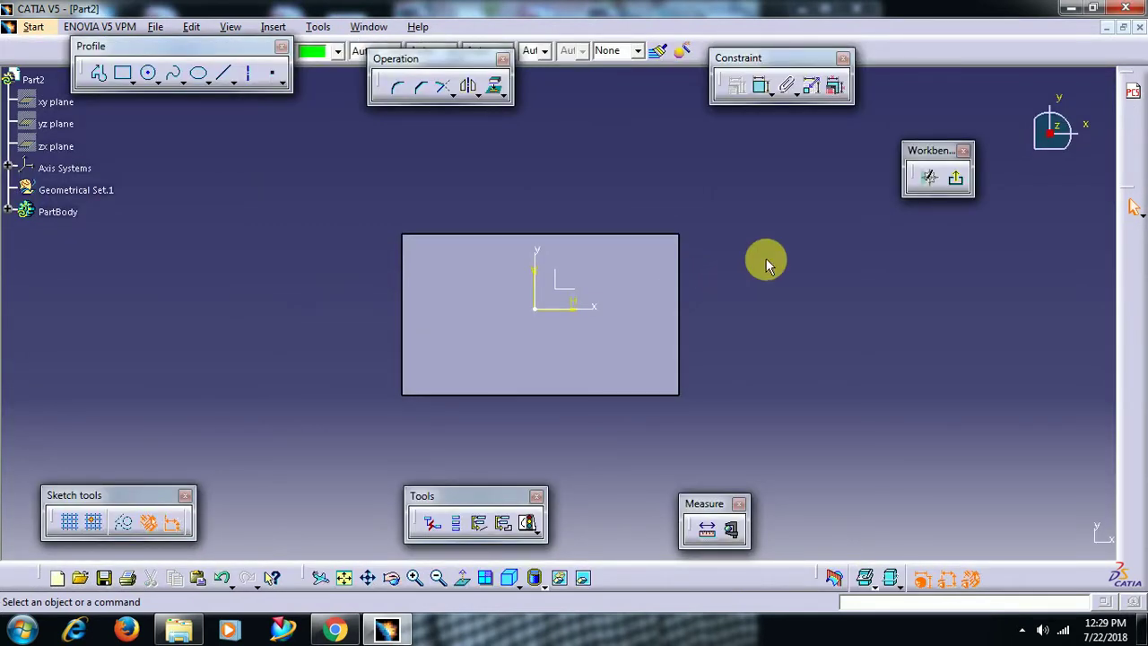
Paste the IMPERIAL CAD lettering into the Part2 sketch and fit all geometry in view
key(ctrl+v)
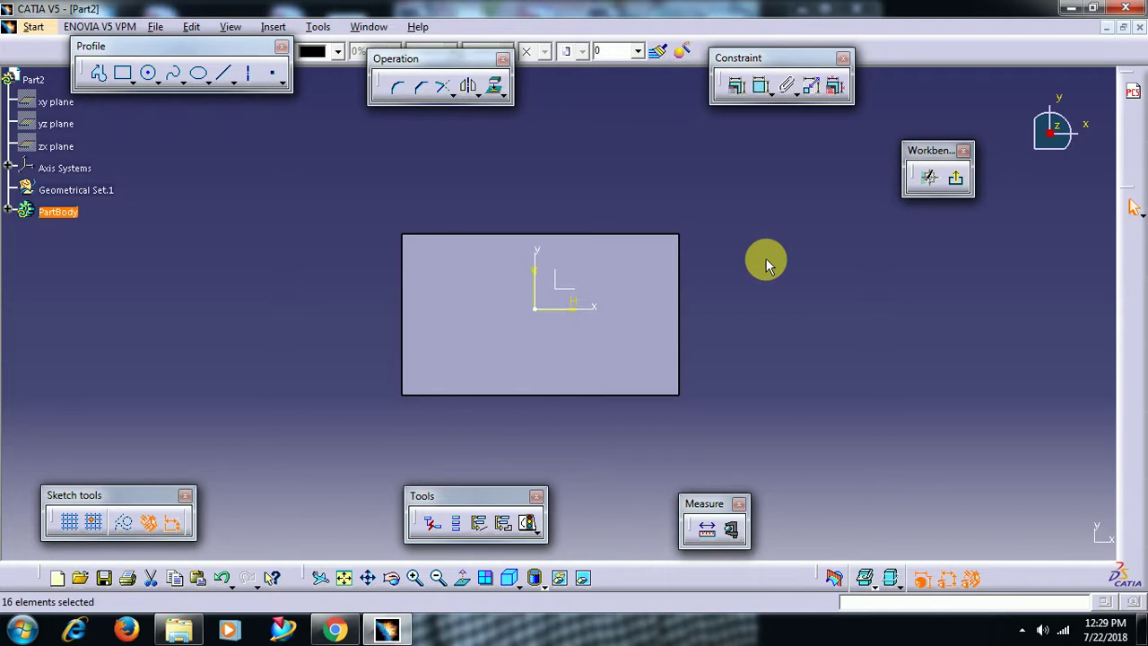
middle_drag(766, 258, 736, 270)
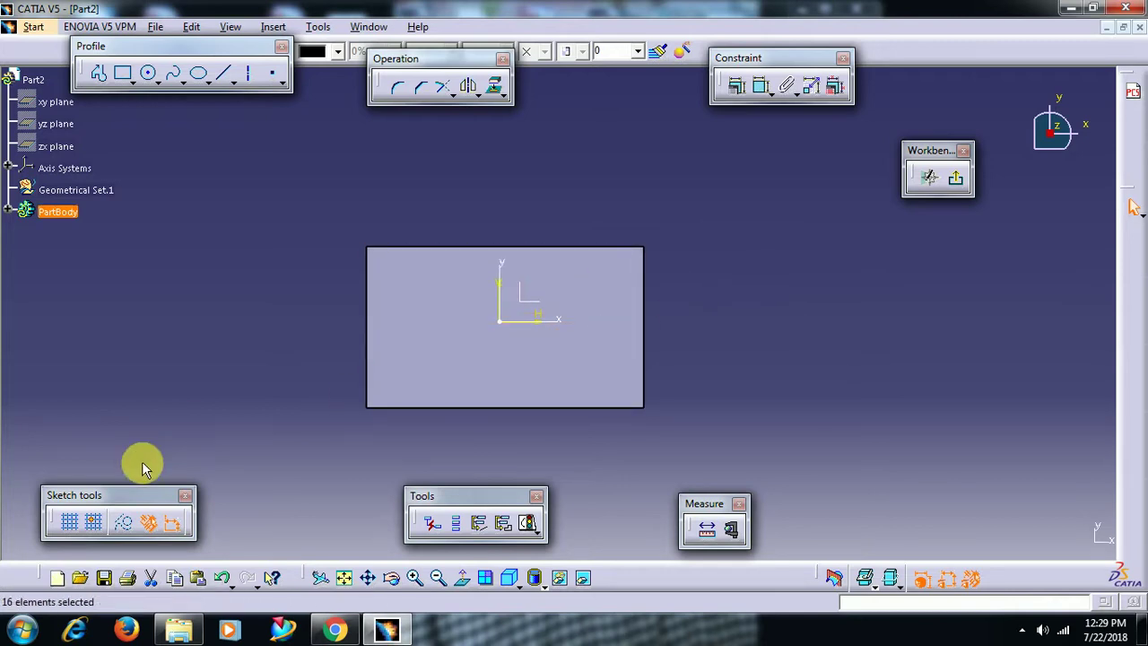
click(348, 580)
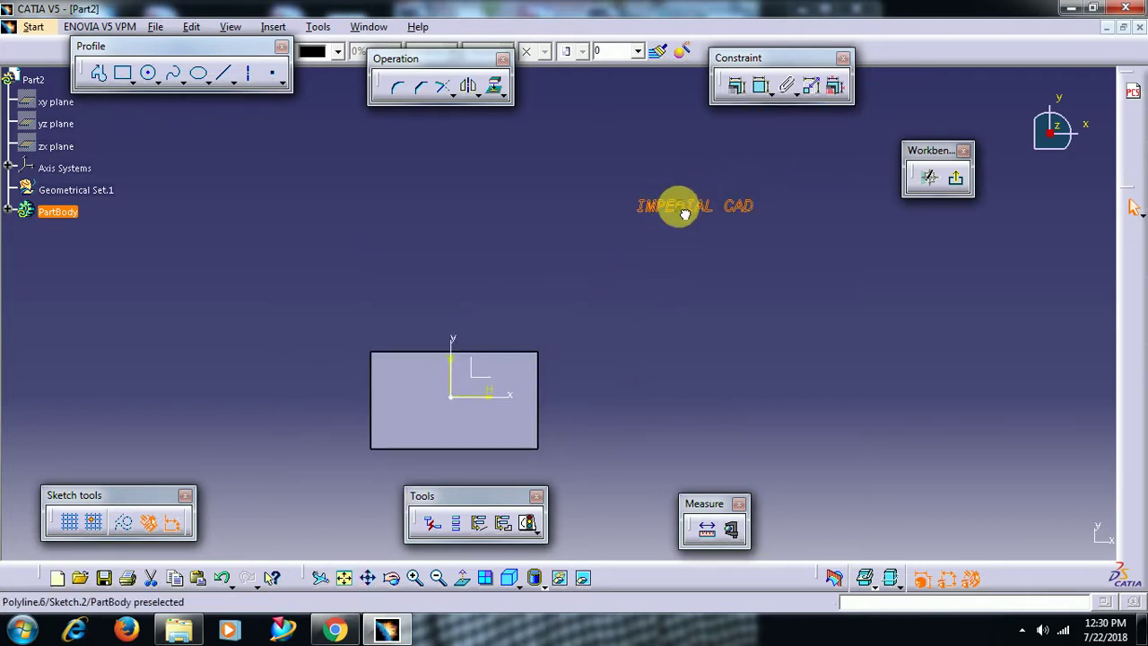
Box-select all of the IMPERIAL CAD lettering beside the rectangle
mouse_move(658, 341)
middle_down()
mouse_move(672, 313)
mouse_move(569, 192)
mouse_move(592, 248)
middle_up()
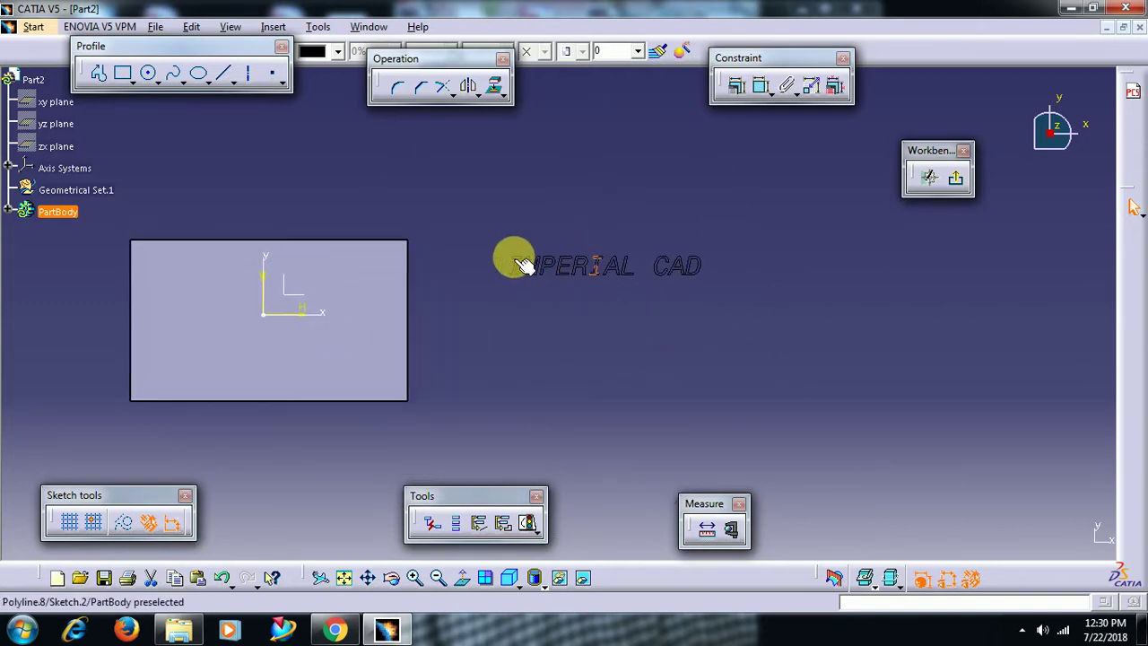
drag(493, 236, 728, 298)
click(736, 210)
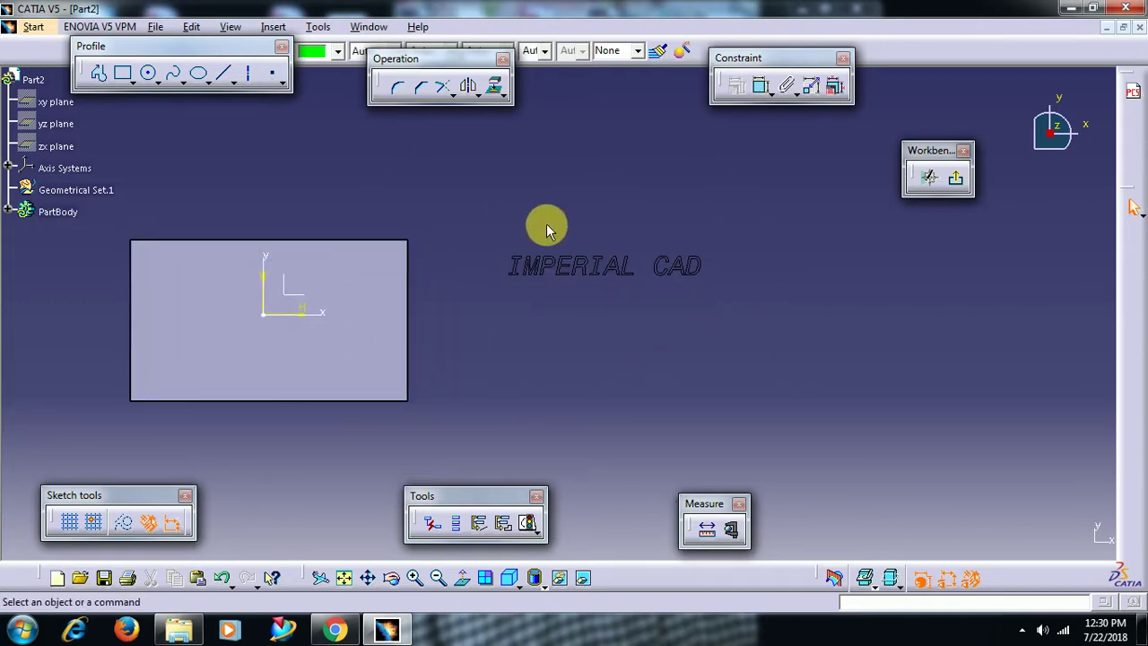
drag(487, 223, 735, 306)
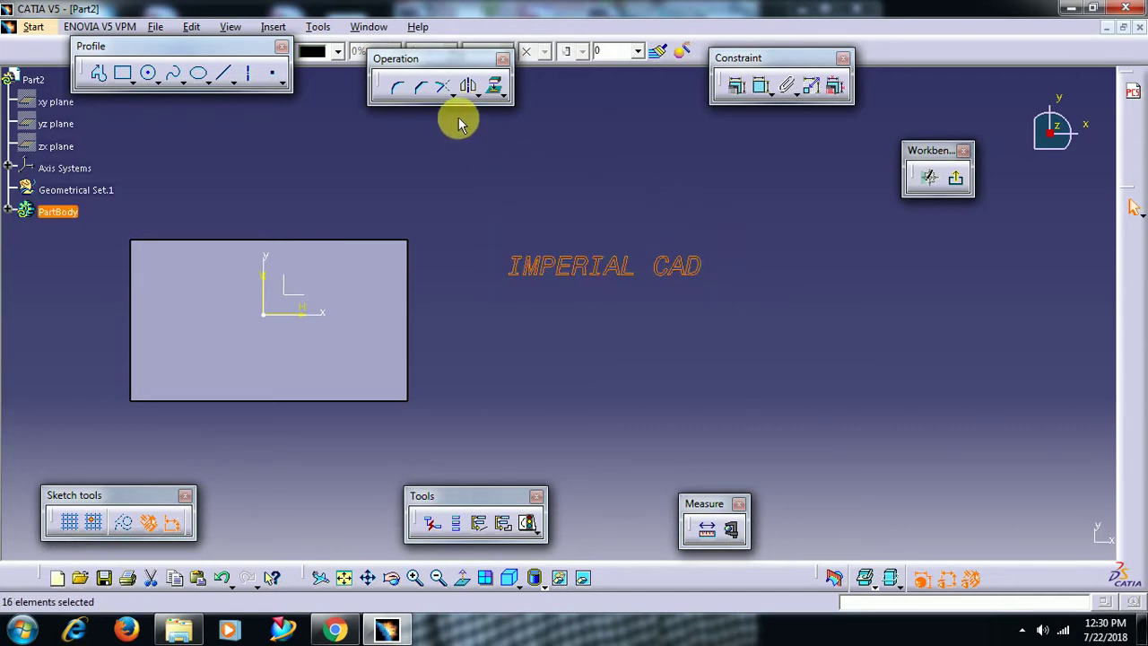
Scale the selected IMPERIAL CAD lettering by a factor of 1.4 about a point on the text
click(498, 92)
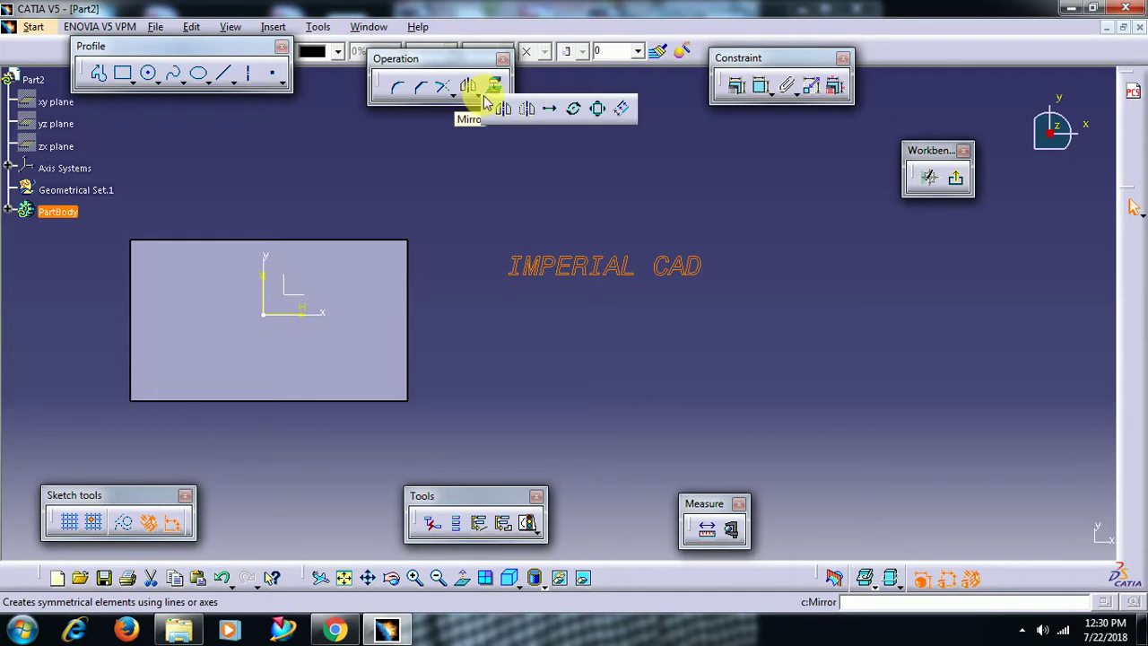
click(598, 110)
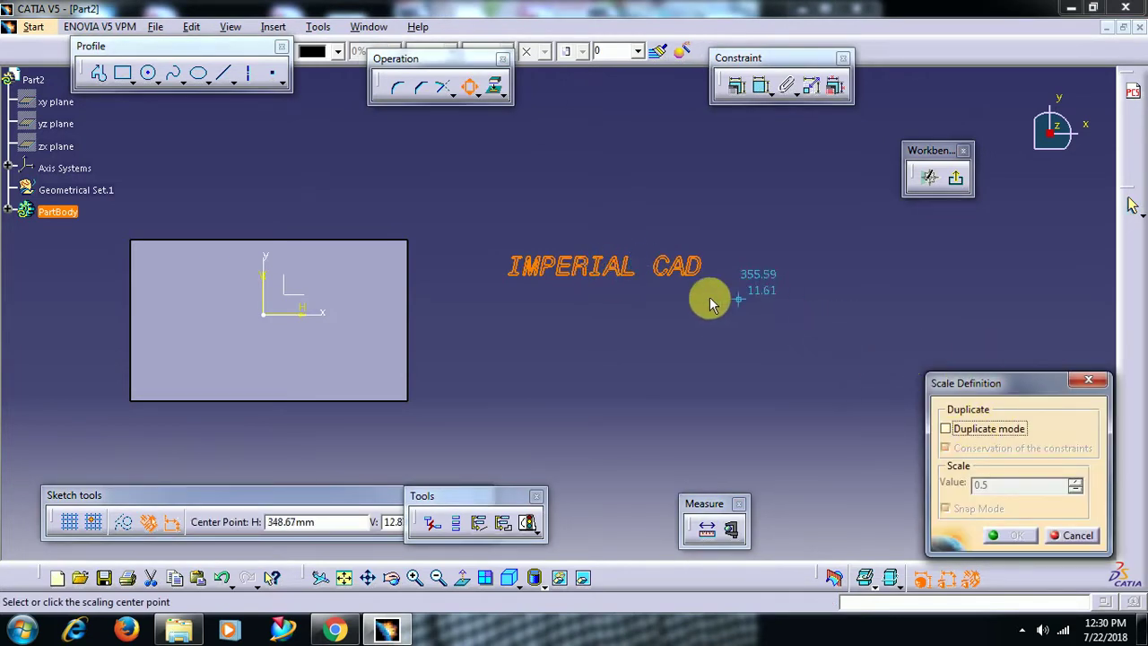
click(607, 270)
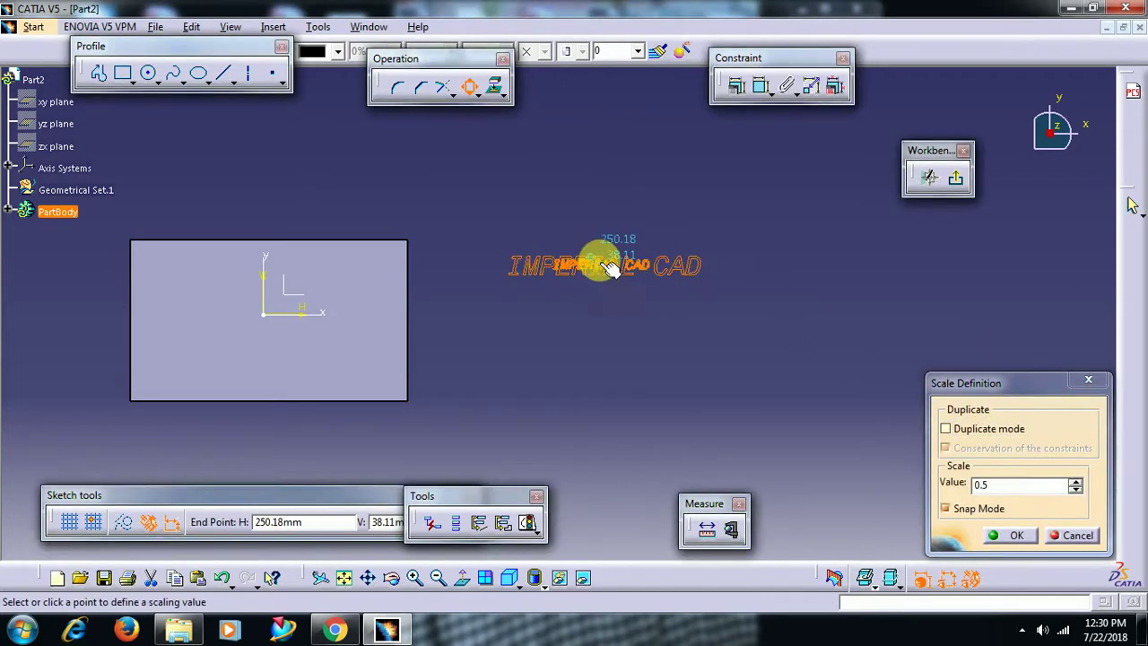
click(780, 254)
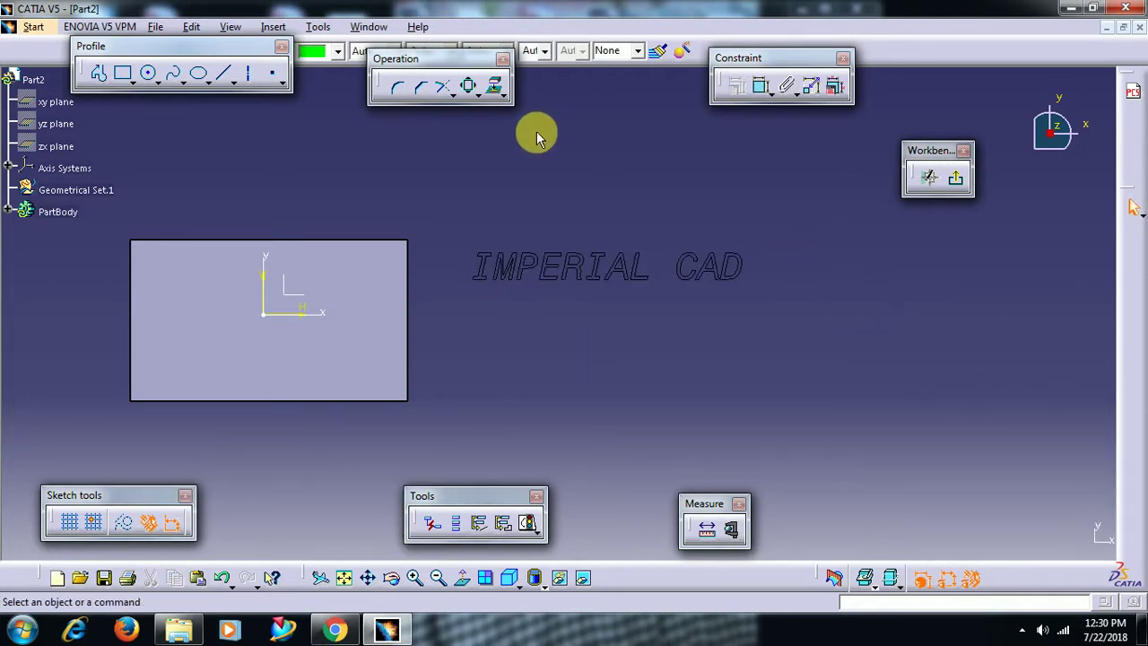
Try rotating the IMPERIAL CAD text by 70°, cancel it, and exit the sketch
click(478, 95)
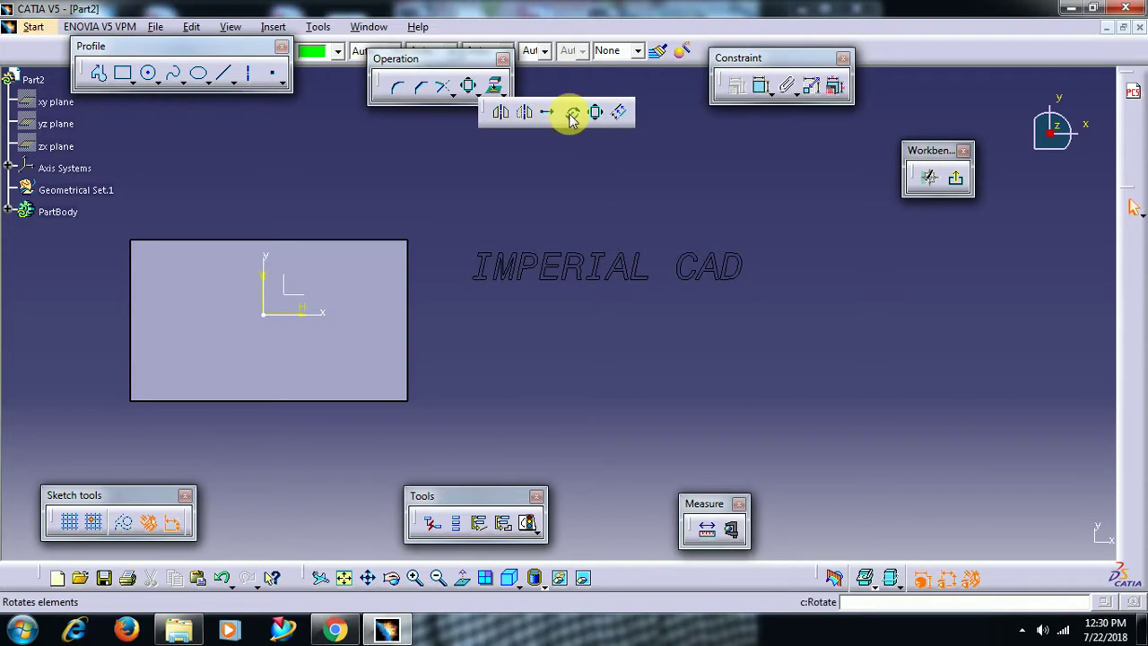
click(573, 113)
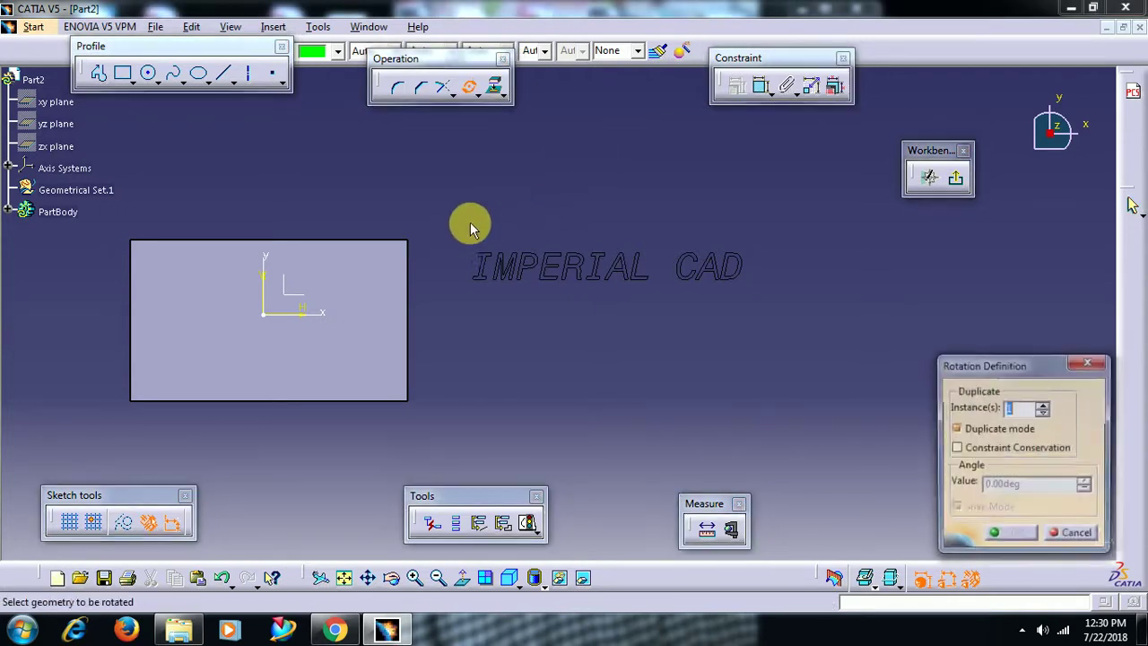
drag(463, 226, 702, 307)
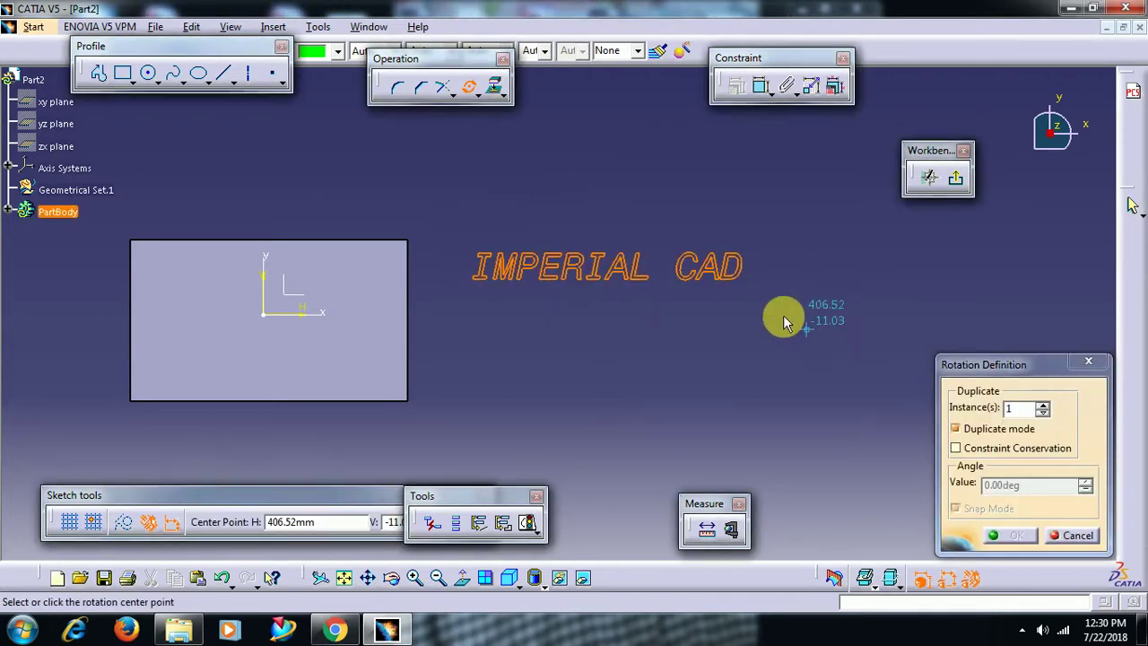
click(621, 271)
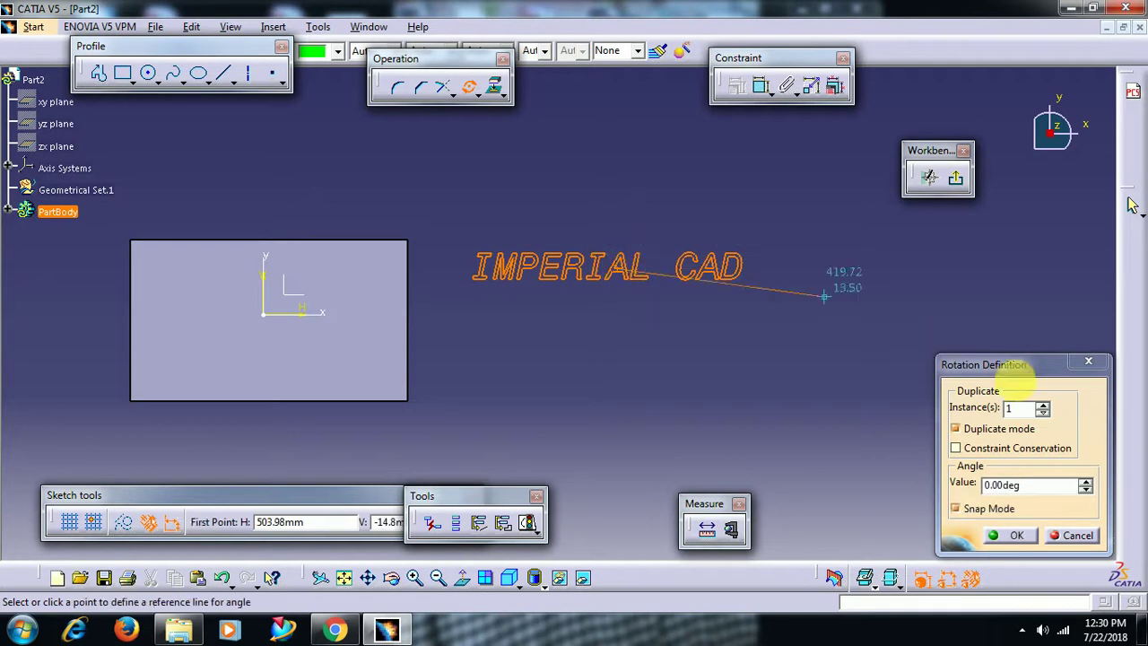
click(1085, 481)
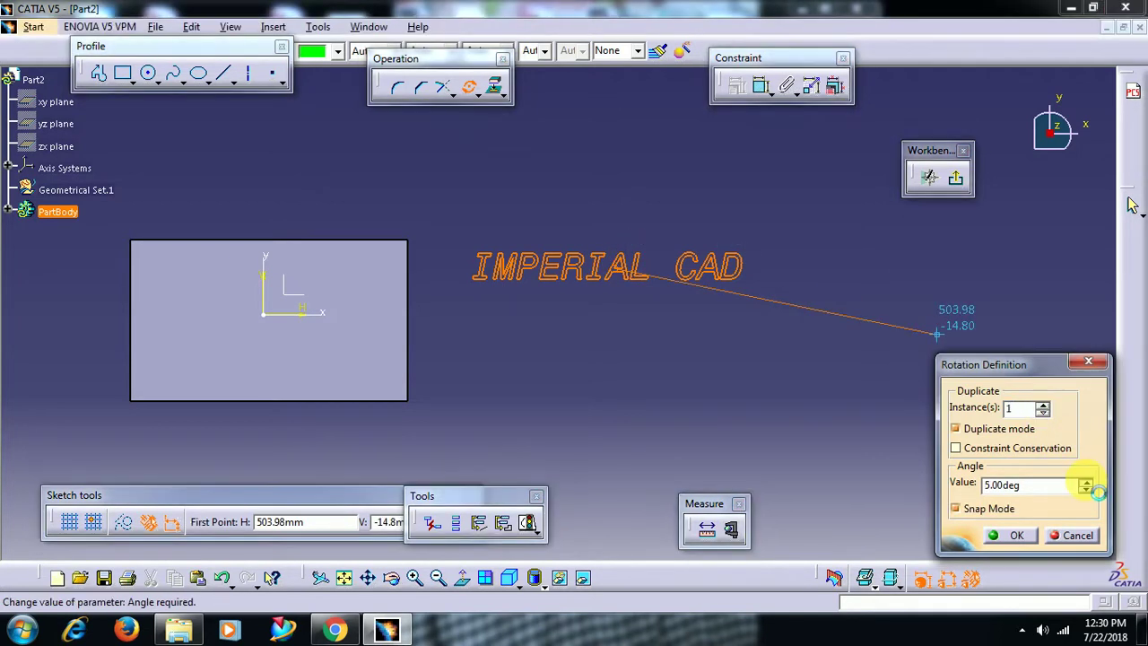
click(1078, 536)
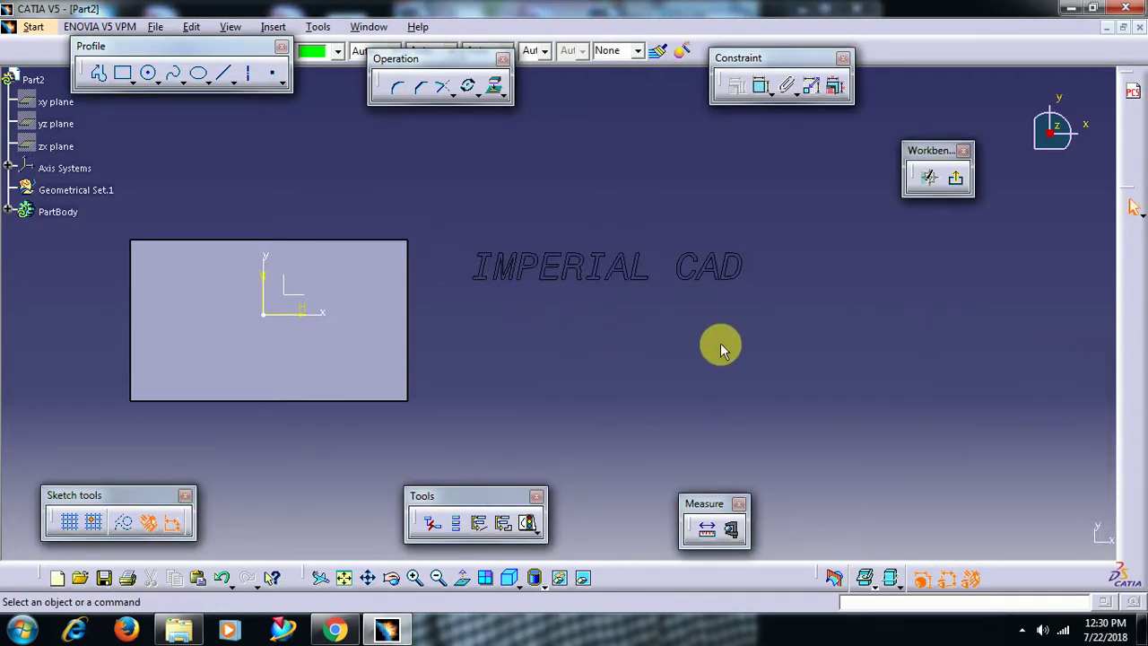
click(956, 179)
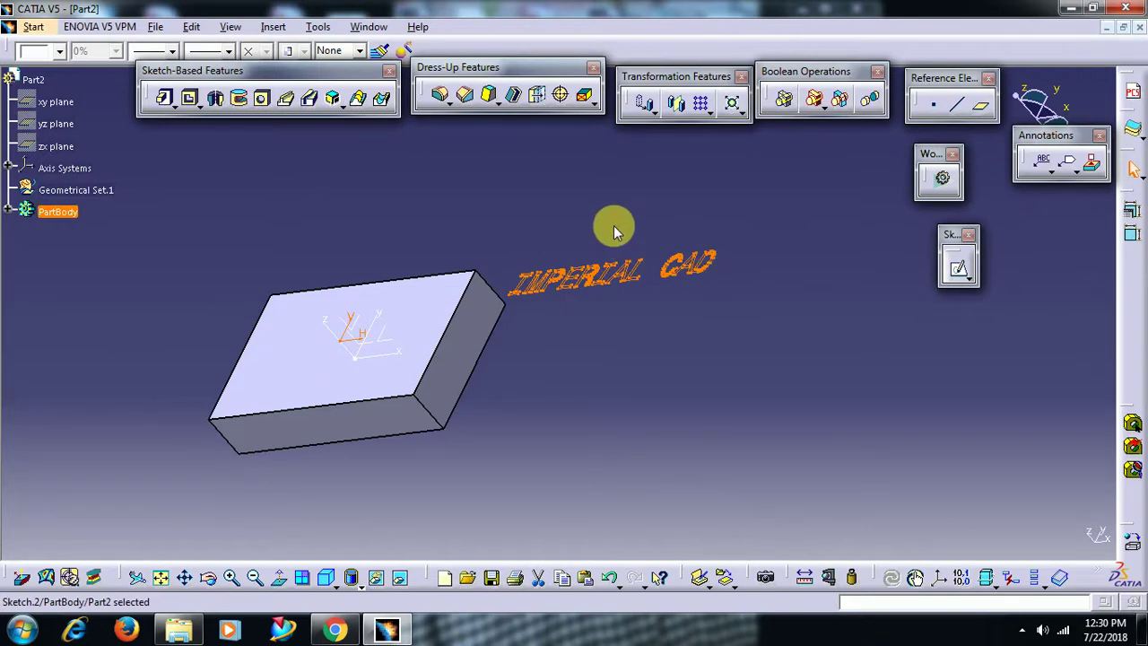
Pad the Sketch.2 text 20 mm as Pad.2 and expand PartBody to show it with Pad.1
click(166, 102)
click(672, 256)
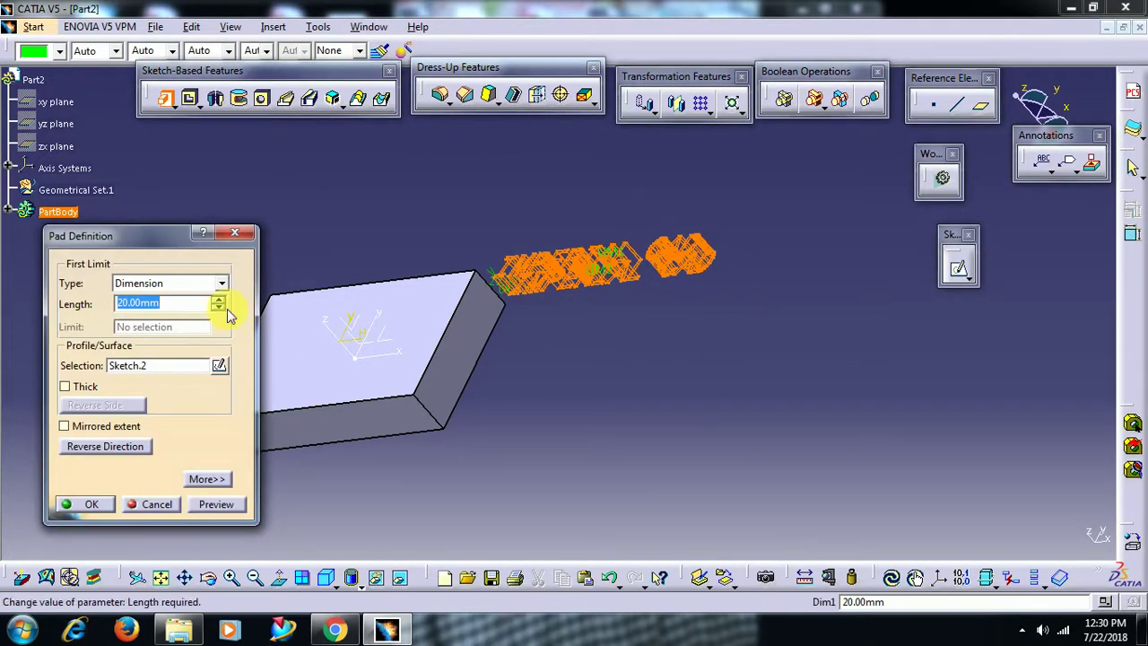
key(Return)
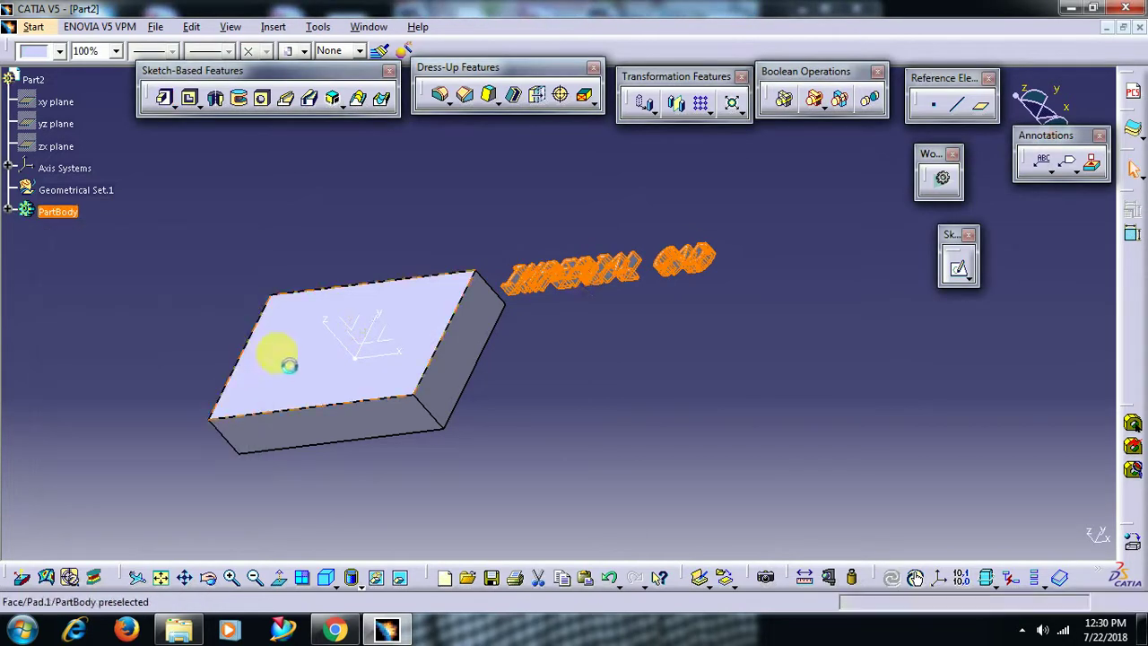
middle_drag(598, 371, 650, 277)
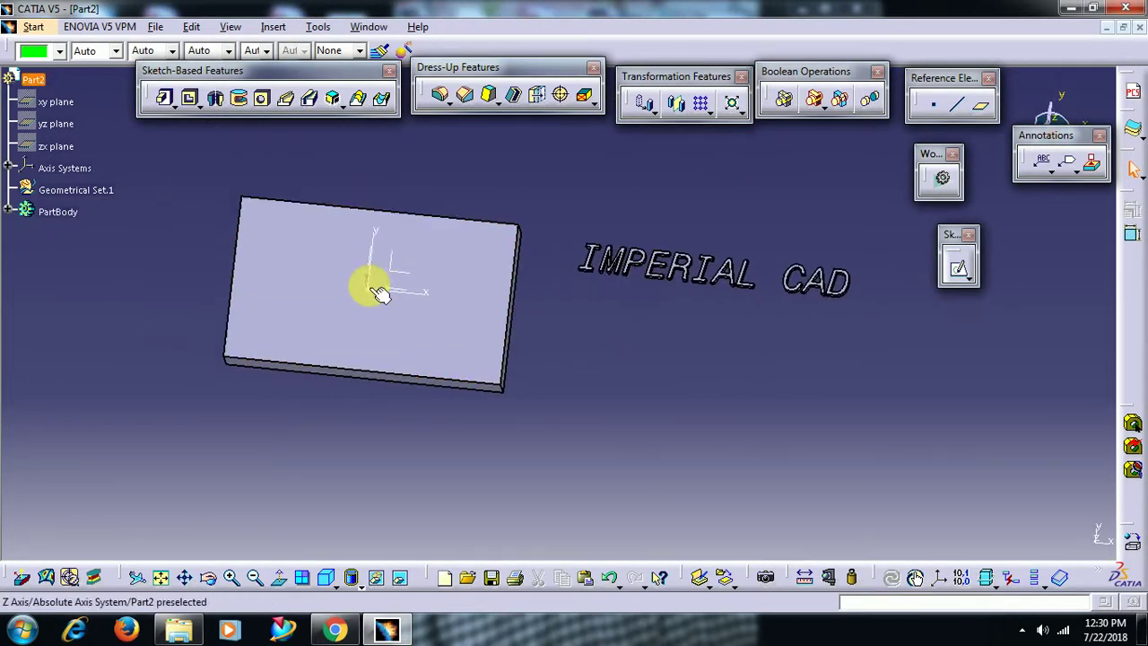
click(11, 212)
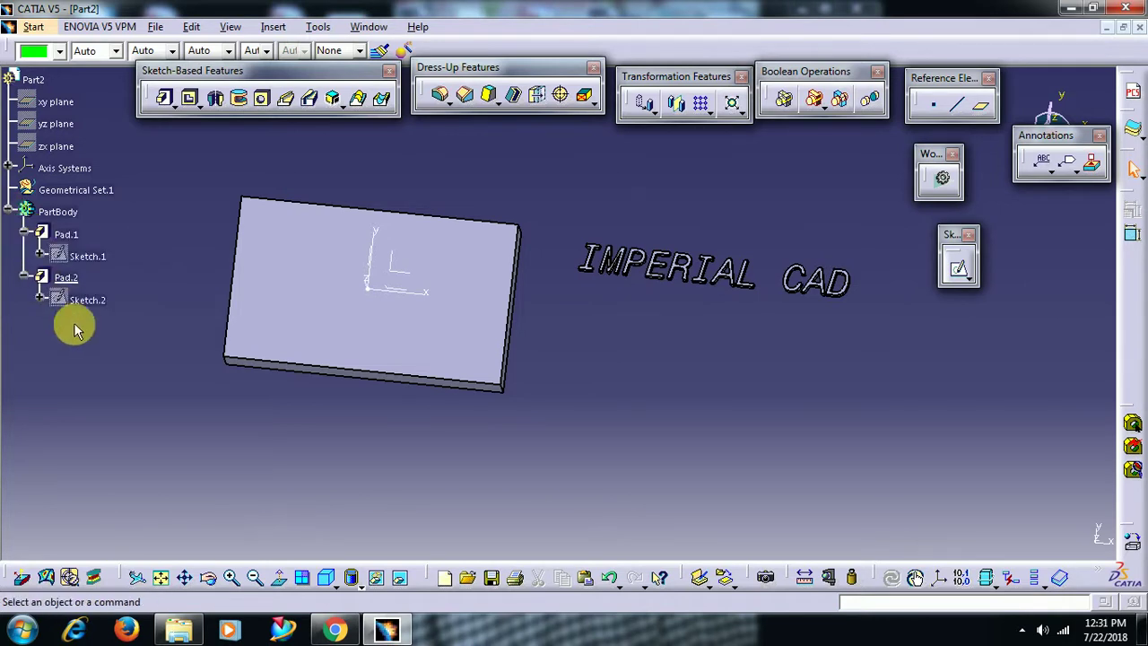
Drag the IMPERIAL CAD text in Sketch.2 onto the rectangle and return to the 3D part
double_click(82, 300)
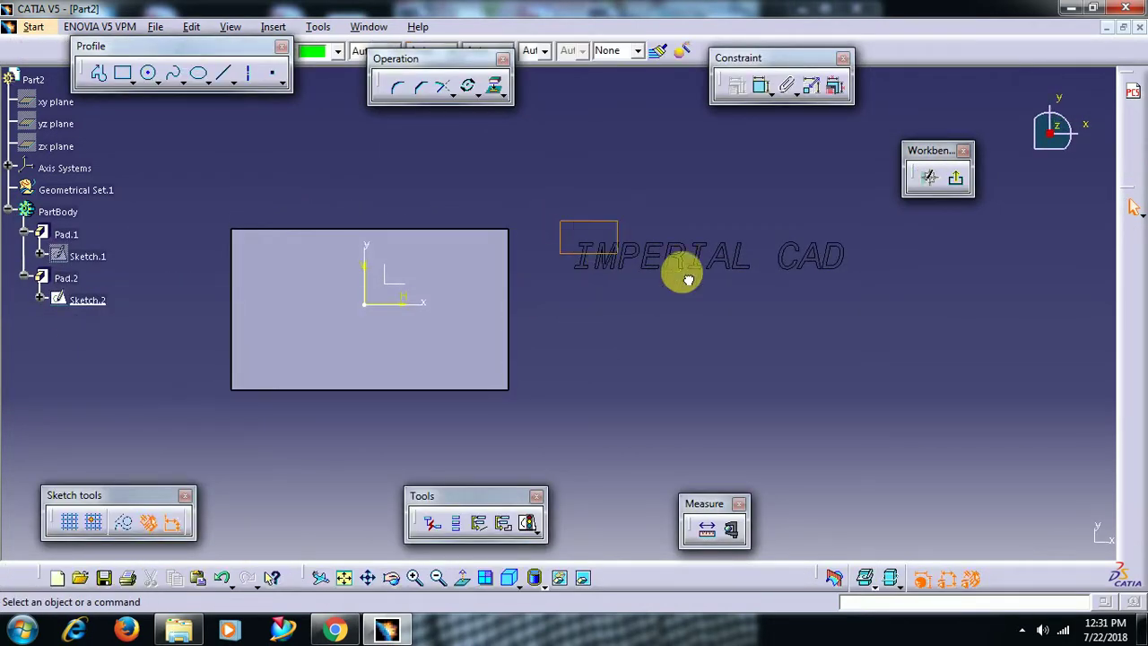
click(794, 299)
drag(712, 266, 377, 333)
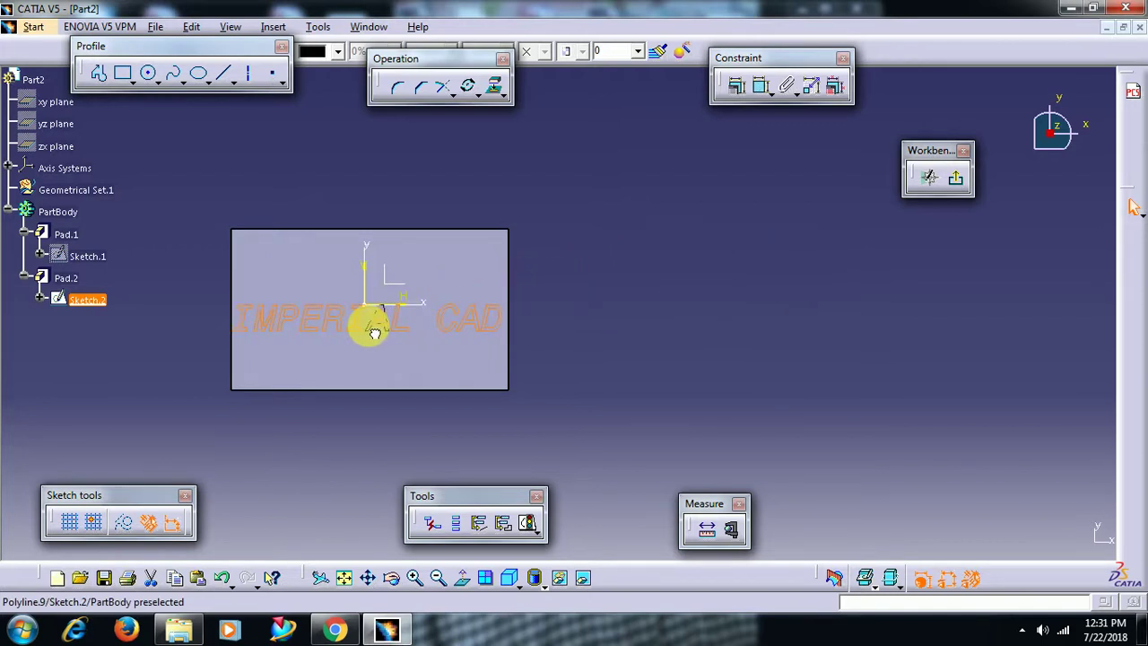
click(957, 177)
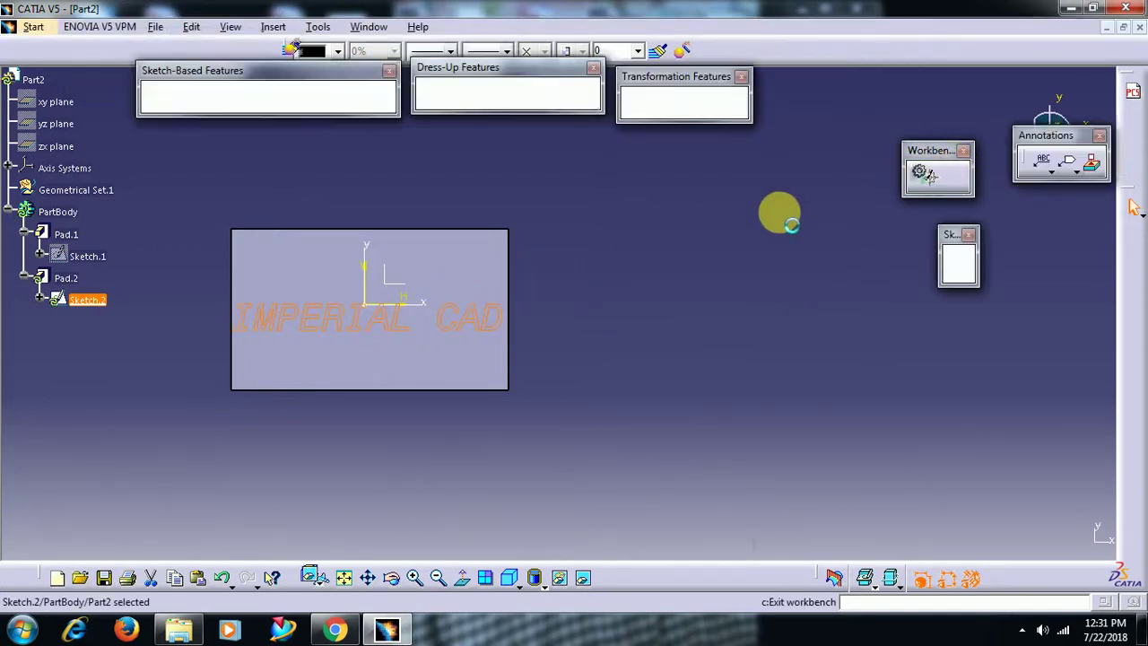
mouse_move(296, 382)
middle_down()
mouse_move(423, 423)
mouse_move(318, 484)
mouse_move(274, 436)
mouse_move(281, 398)
mouse_move(448, 353)
mouse_move(382, 334)
middle_up()
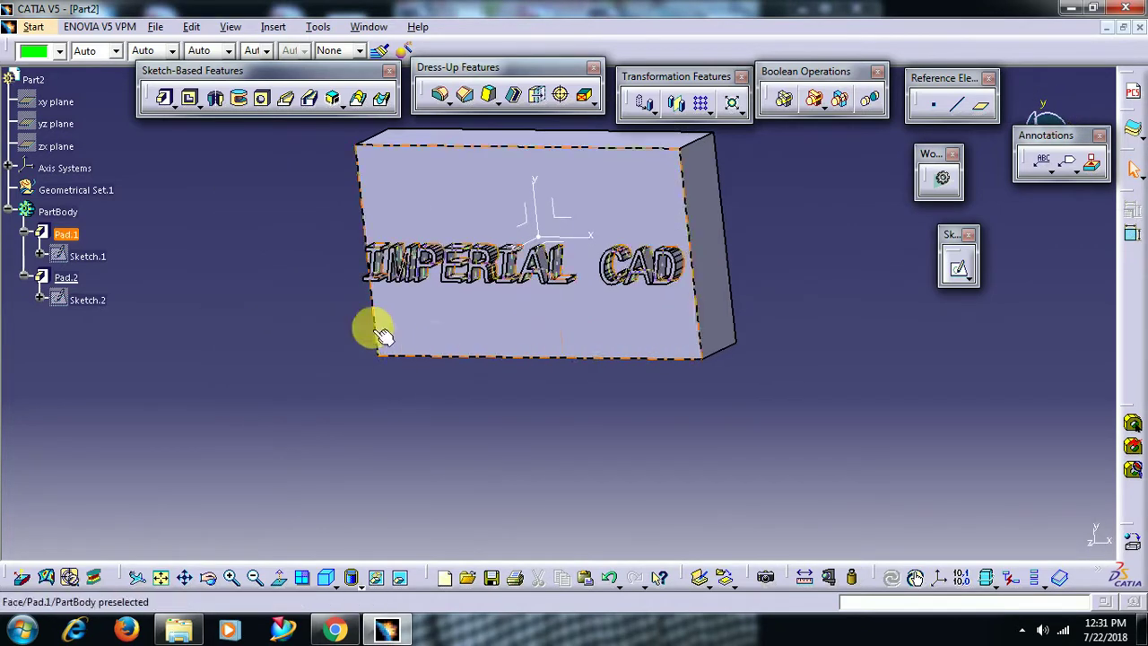
Colour Pad.2 magenta
right_click(71, 278)
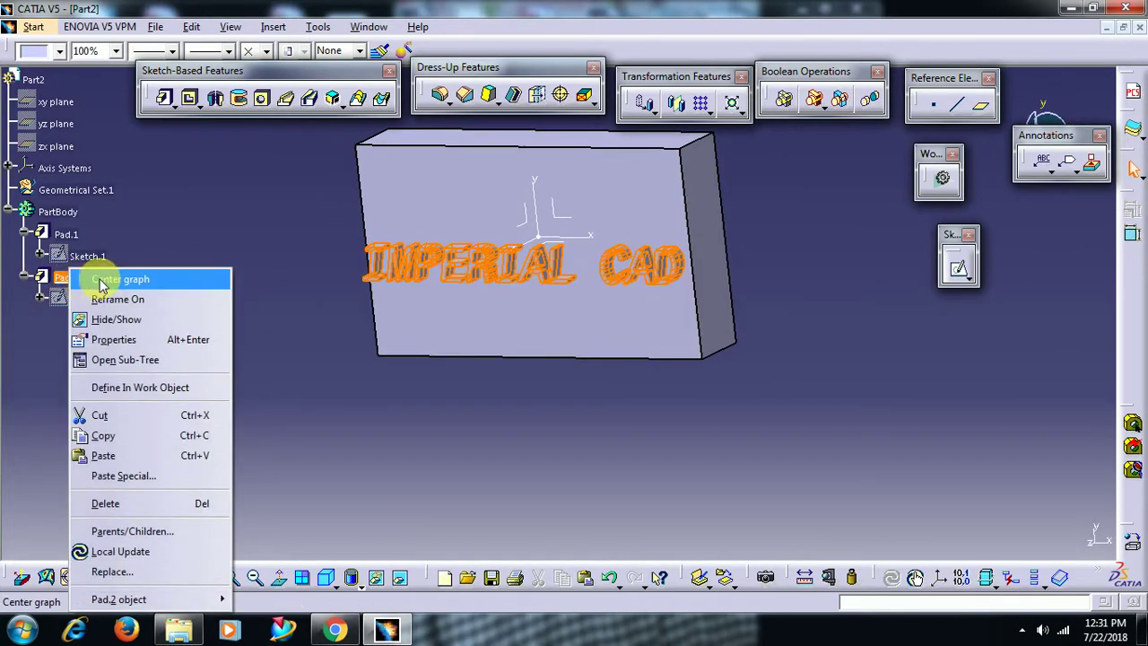
click(237, 199)
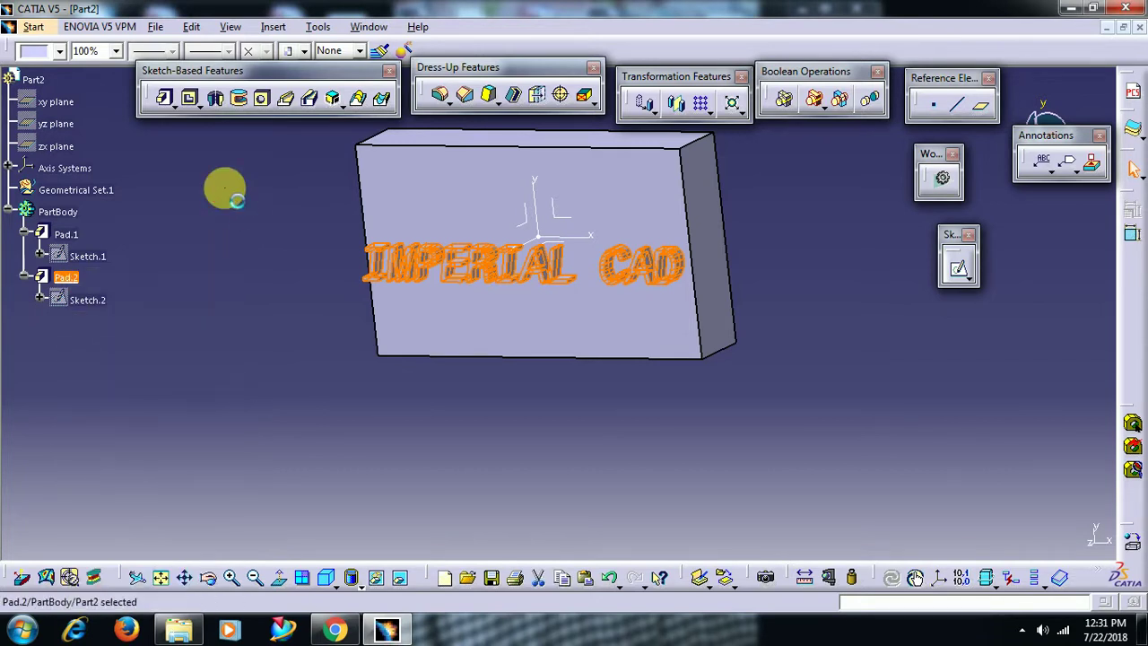
click(59, 51)
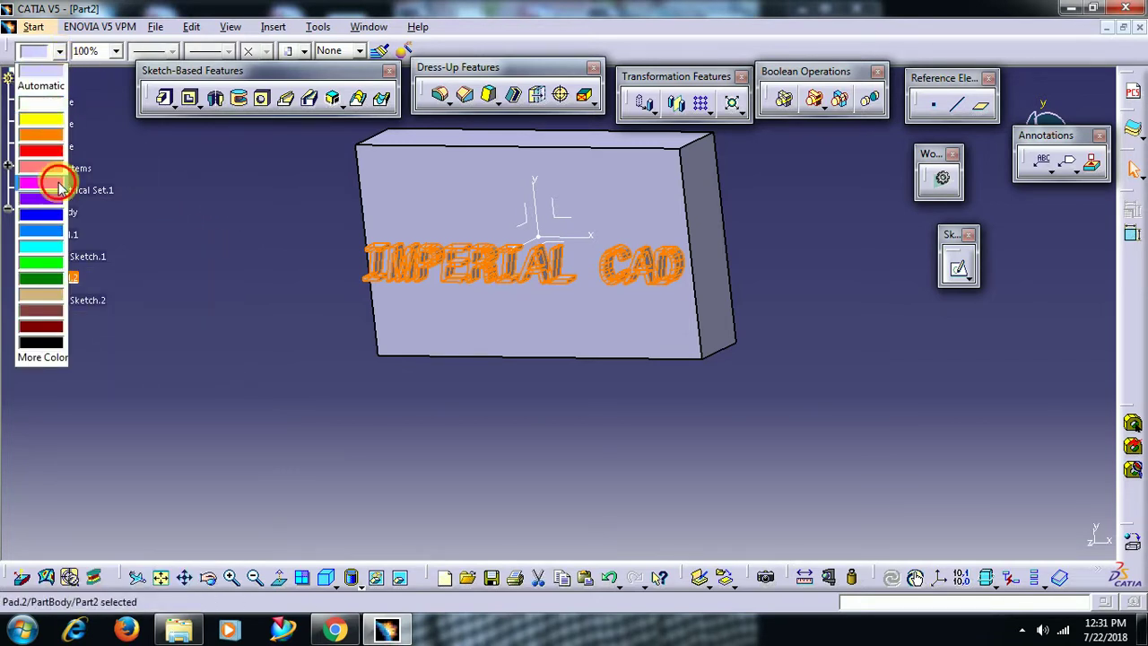
click(51, 185)
middle_drag(630, 225, 679, 260)
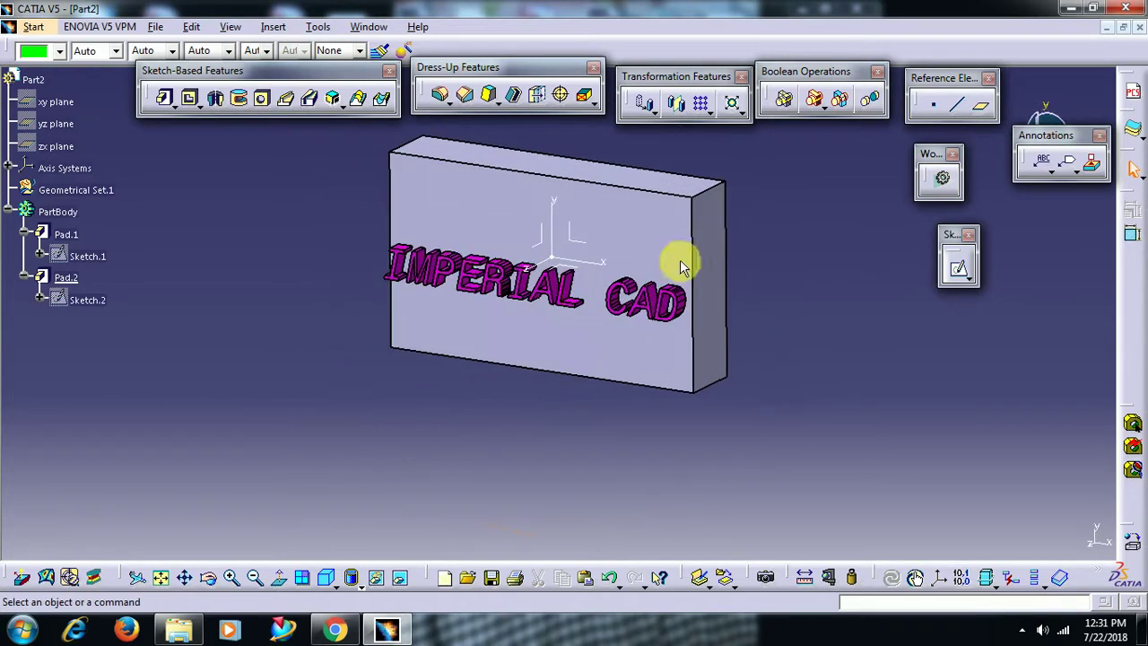
Delete Pad.2, leaving the Sketch.2 text outlines on the block
right_click(71, 277)
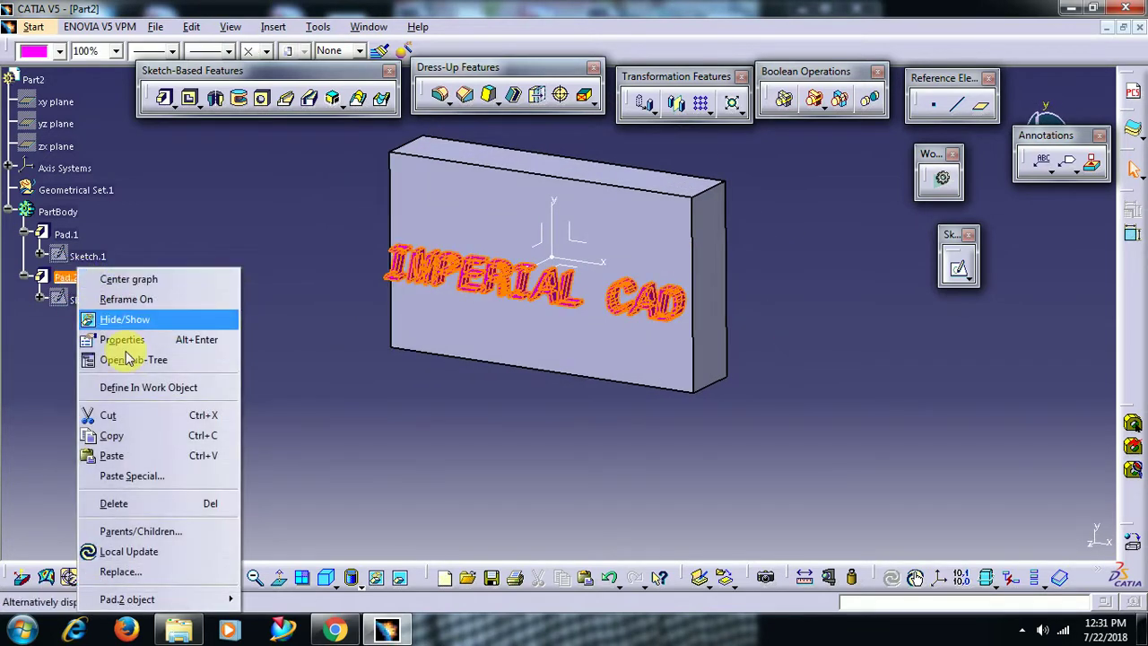
click(152, 504)
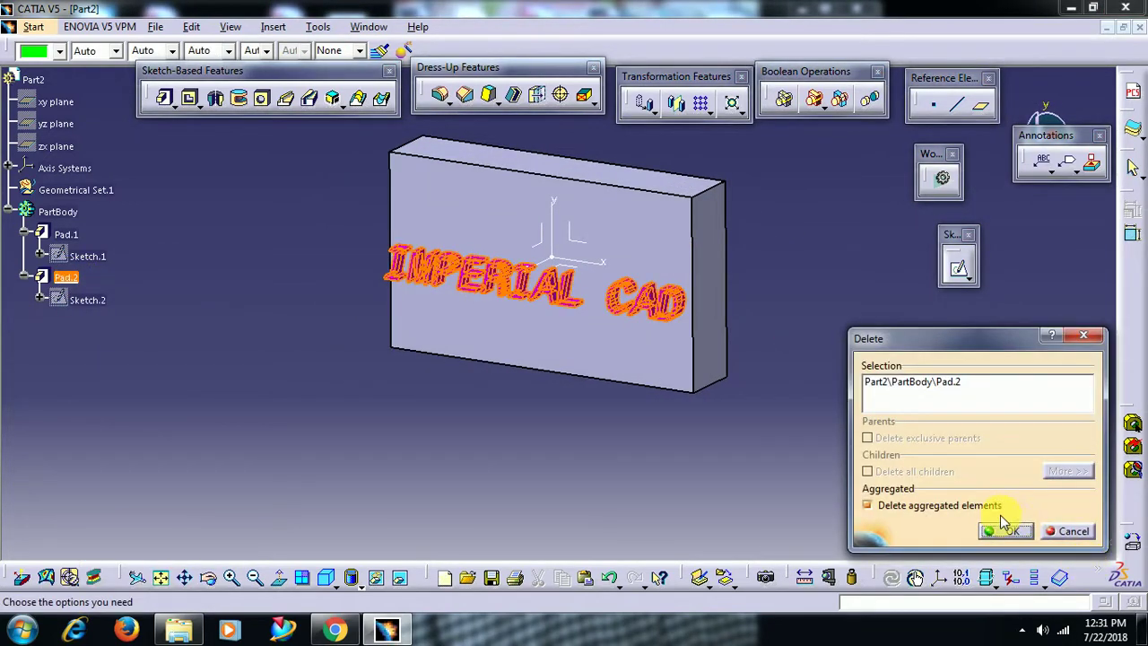
click(1010, 531)
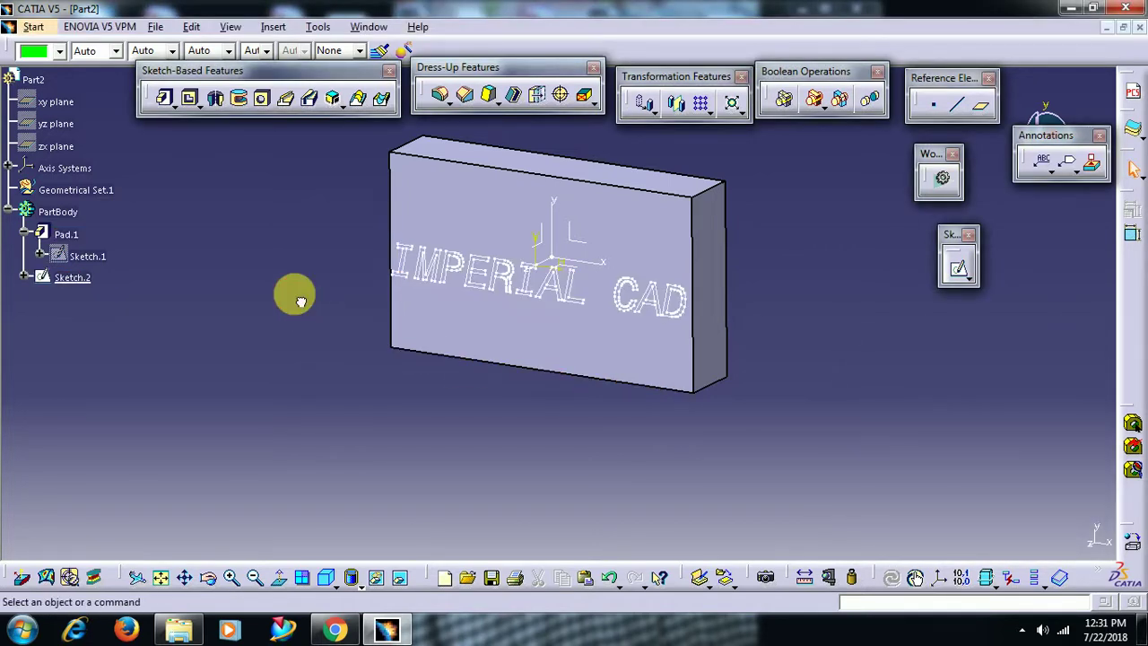
click(190, 97)
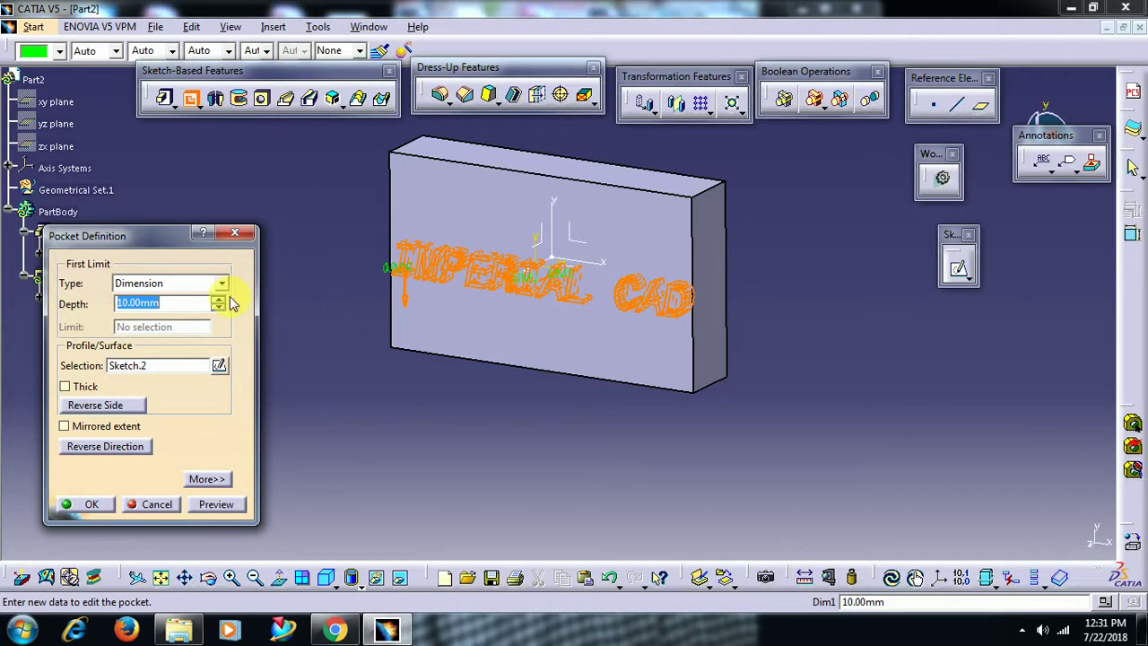
key(Return)
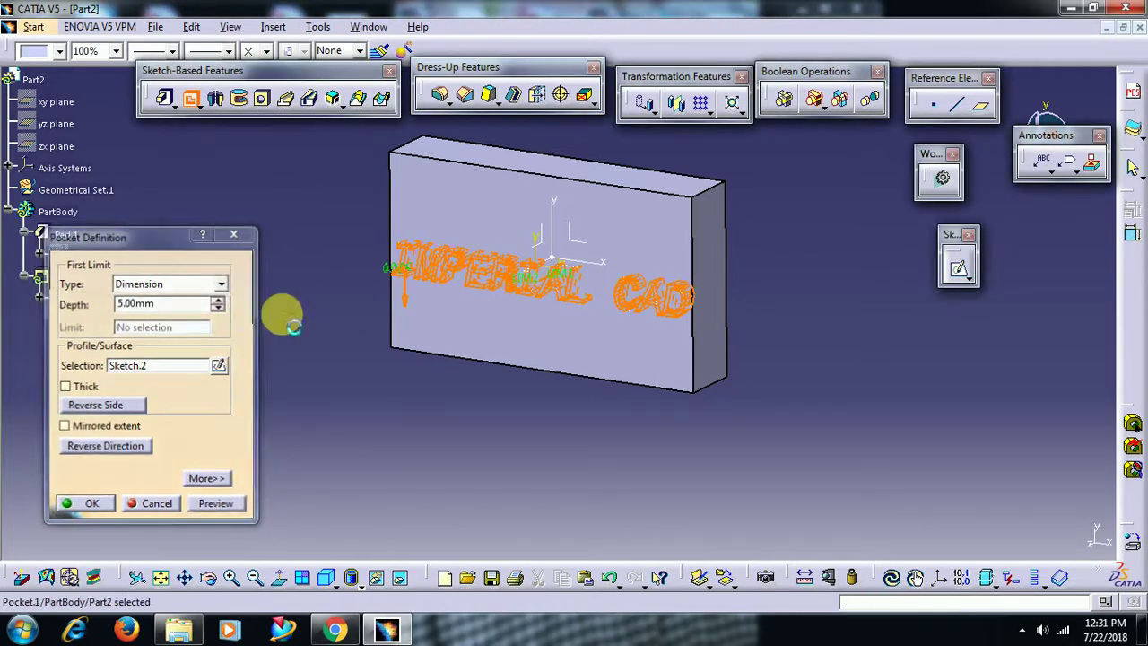
mouse_move(385, 333)
middle_down()
mouse_move(277, 326)
mouse_move(381, 335)
mouse_move(366, 335)
mouse_move(370, 350)
middle_up()
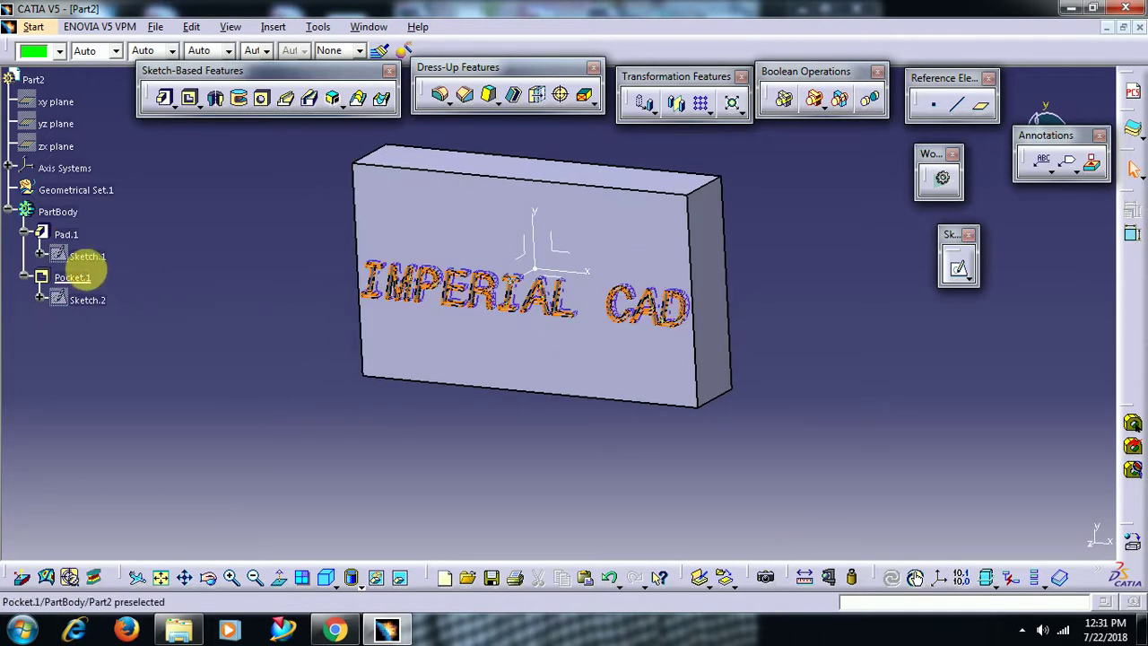
click(71, 278)
click(60, 51)
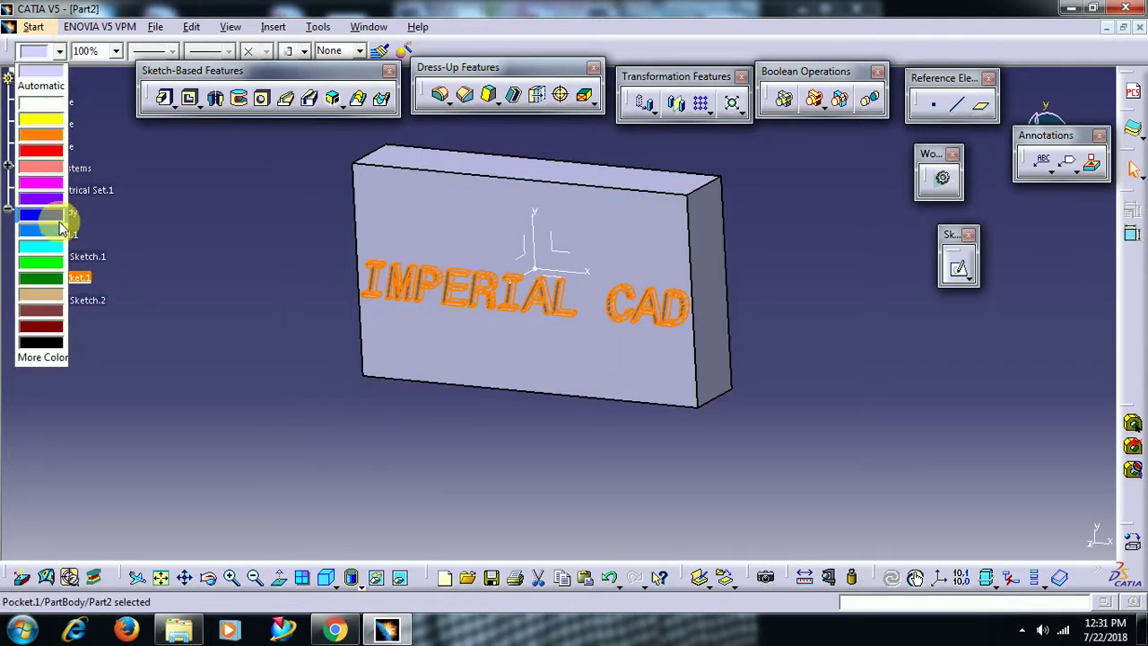
click(55, 262)
click(397, 384)
mouse_move(398, 384)
middle_down()
mouse_move(379, 367)
mouse_move(409, 381)
middle_up()
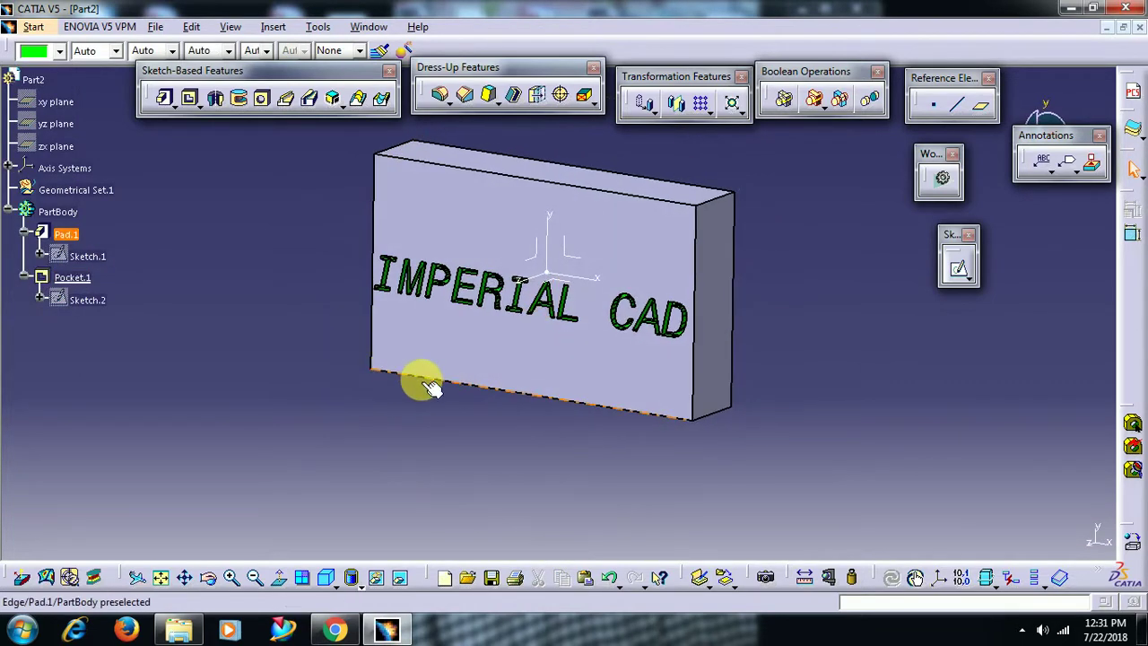
right_click(72, 277)
click(136, 503)
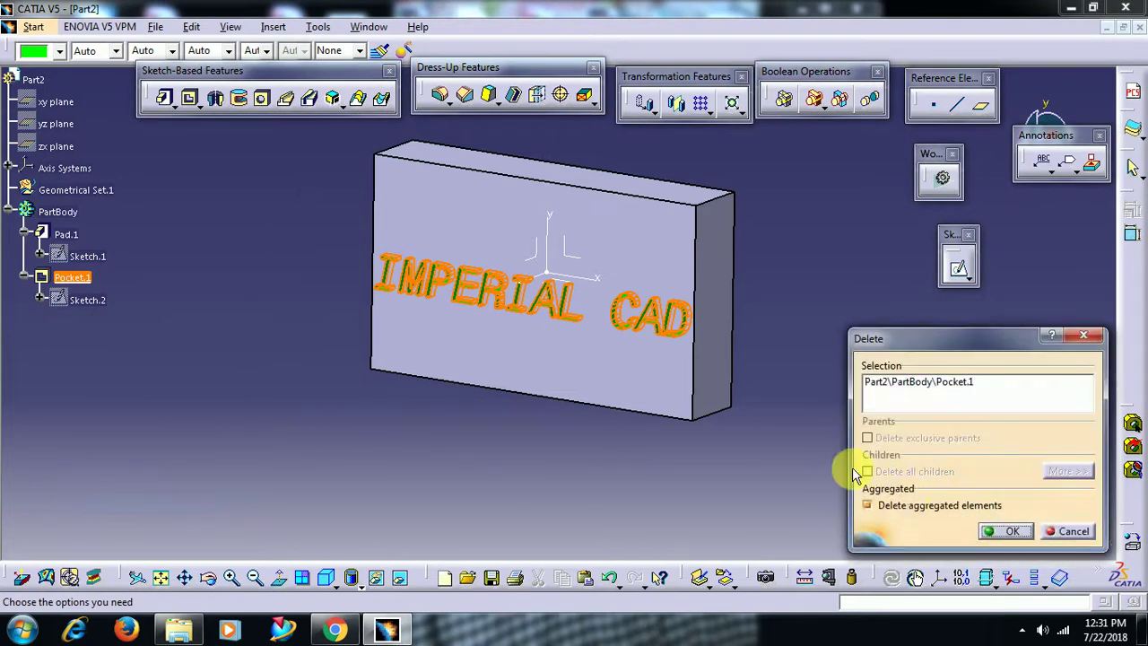
click(1006, 532)
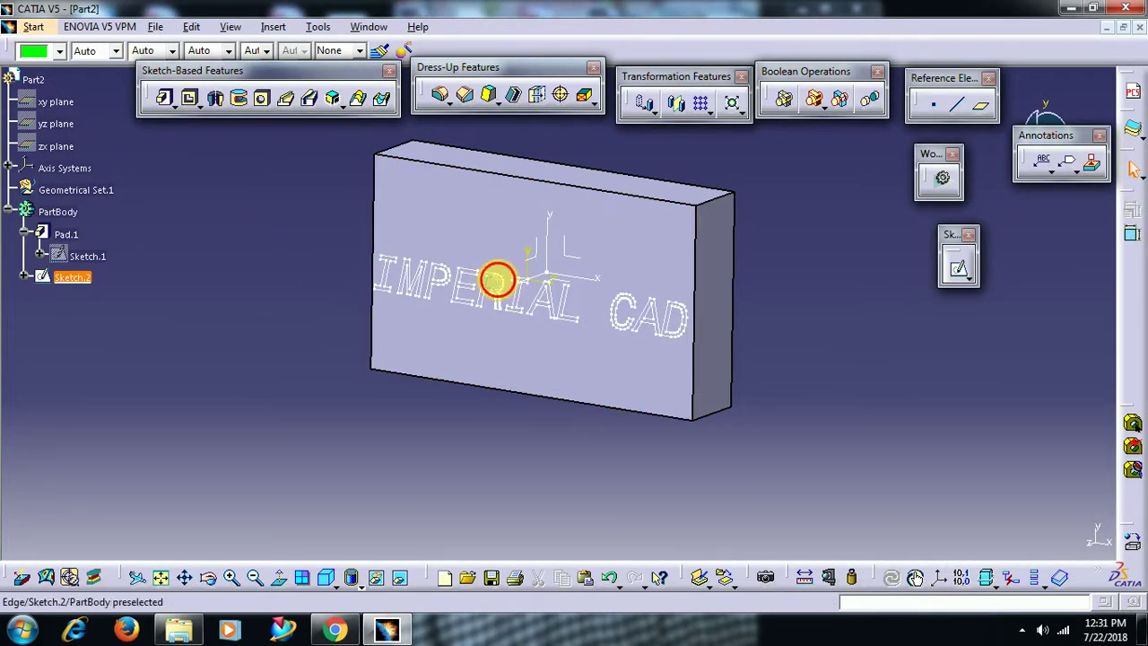
Scale all the IMPERIAL CAD text in Sketch.2 by 0.9 about a centre point on it
double_click(513, 274)
mouse_move(292, 255)
mouse_down()
mouse_move(538, 313)
mouse_move(836, 354)
mouse_up()
click(499, 91)
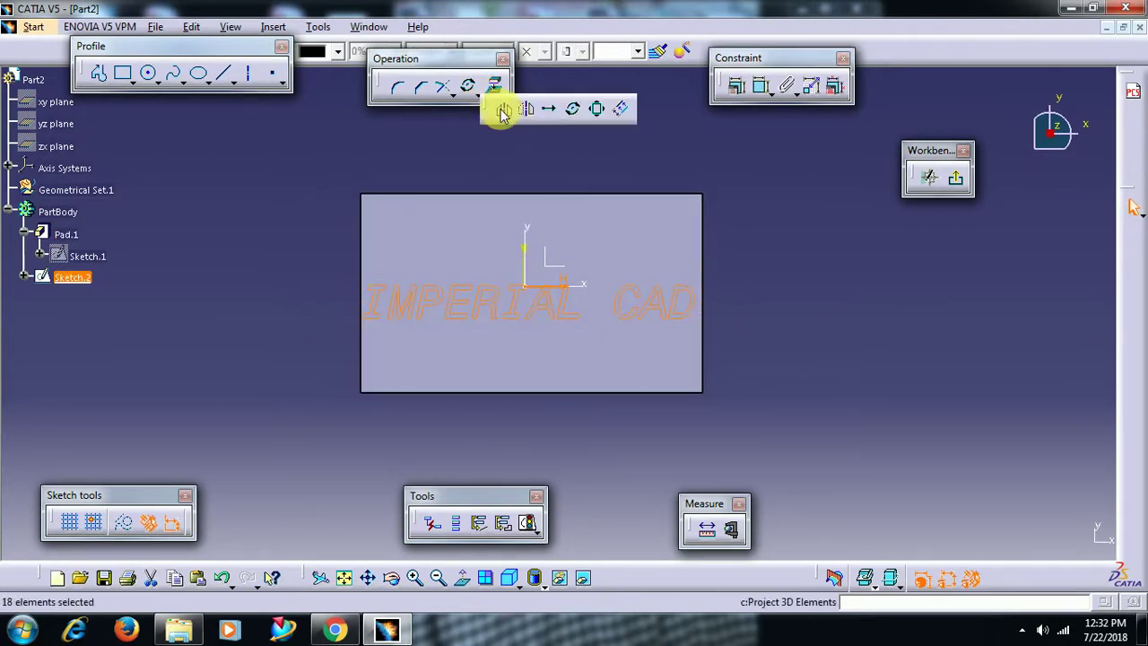
click(599, 114)
click(525, 303)
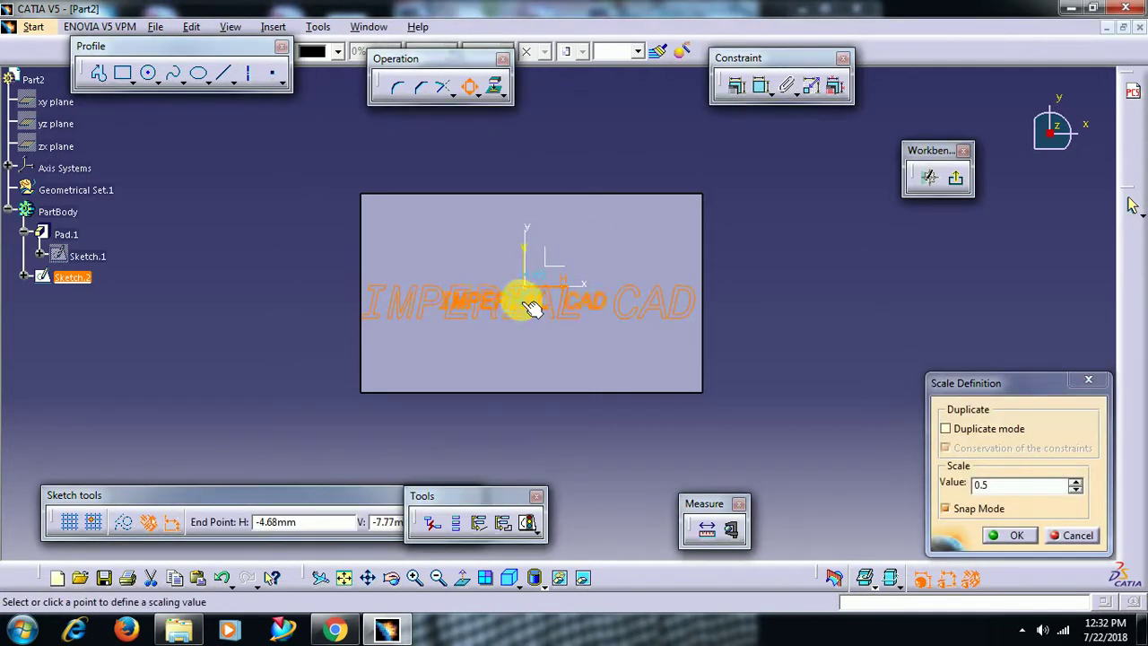
click(675, 316)
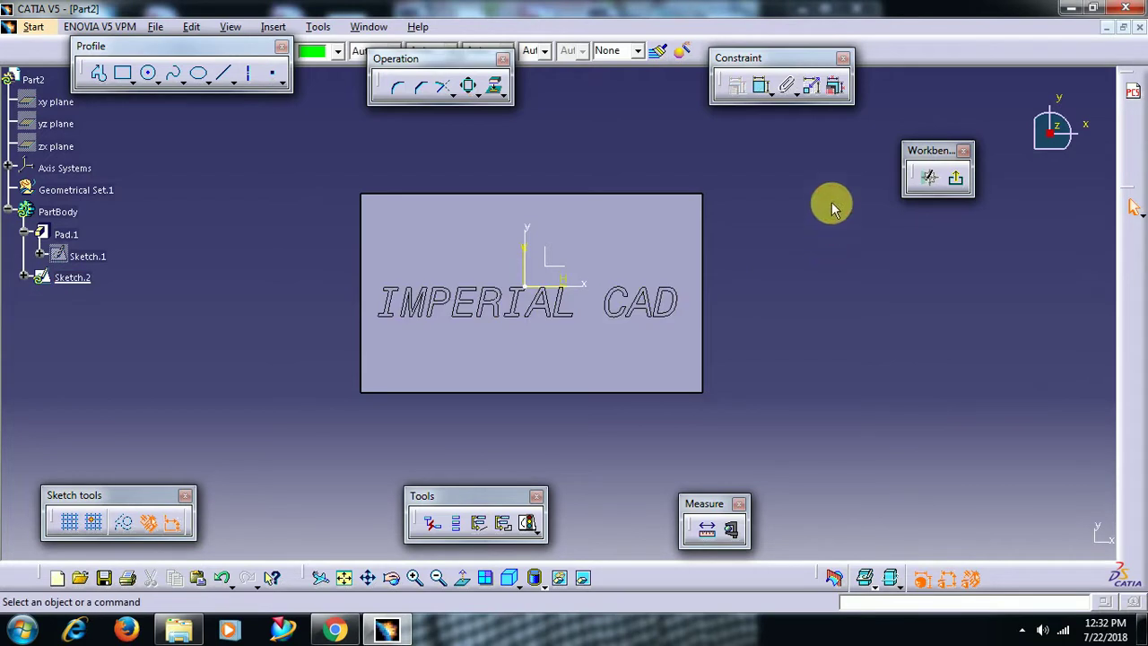
Exit the sketch and pad the IMPERIAL CAD text 10 mm as Pad.3
click(931, 175)
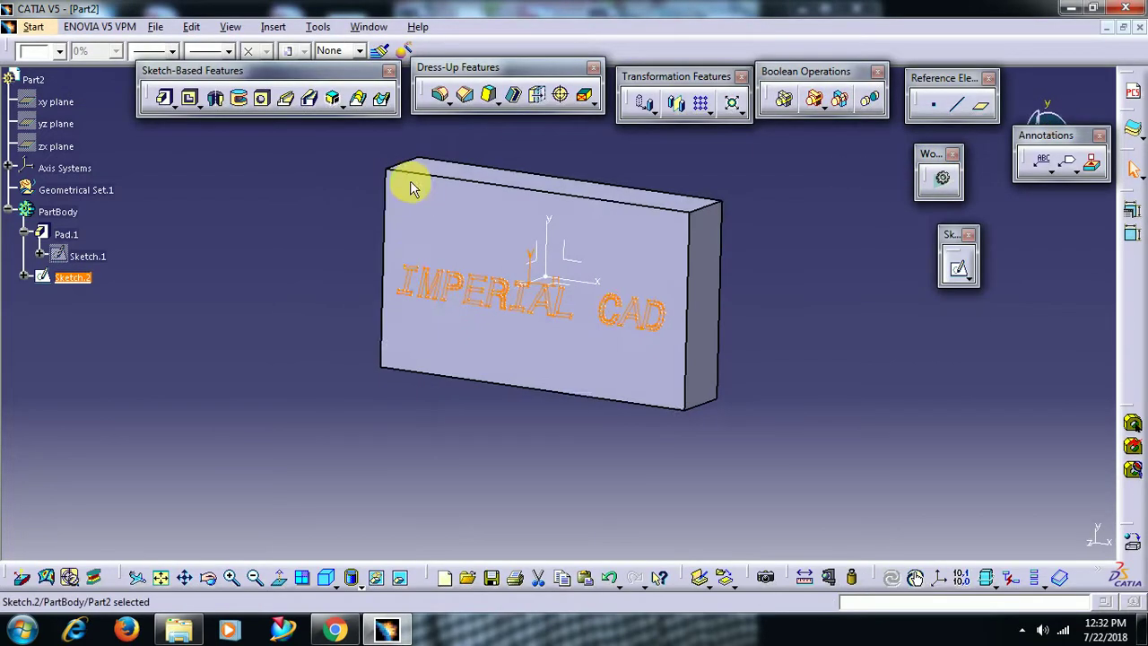
click(165, 102)
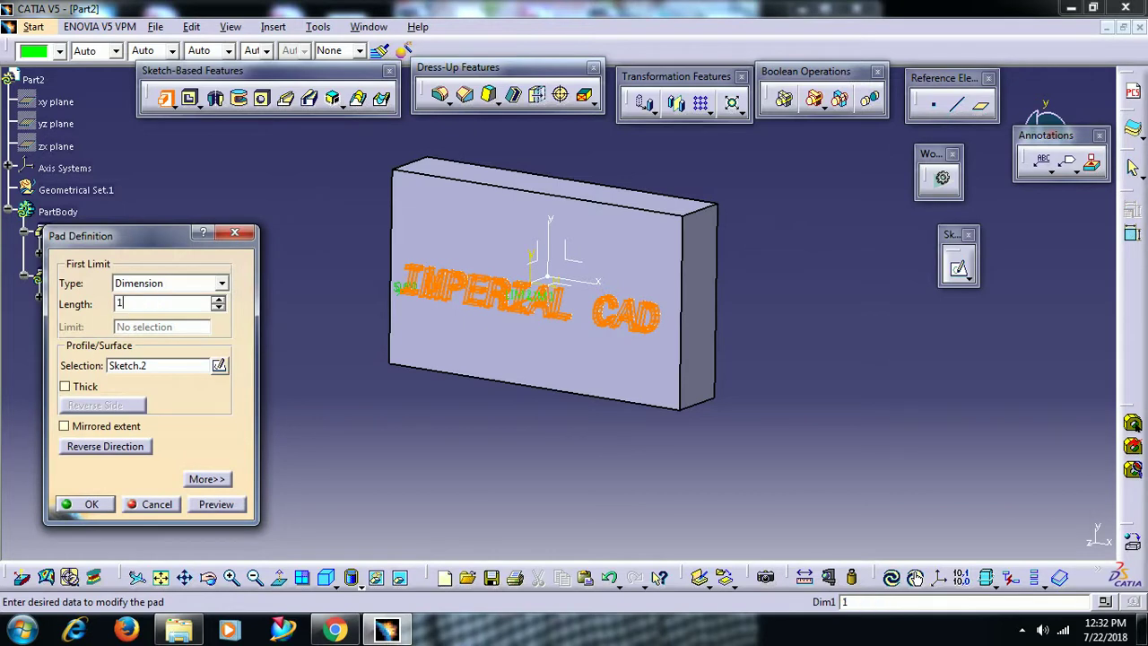
click(89, 503)
Colour Pad.3 dark green and display the model as Shading with Edges without Smooth Edges
click(60, 52)
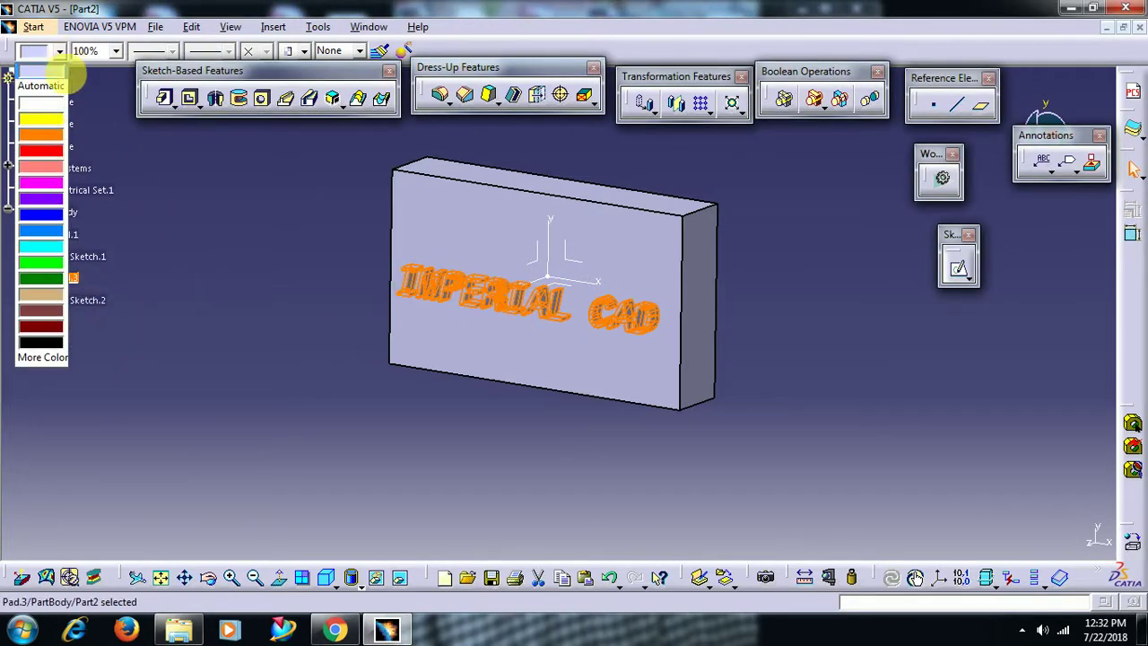
click(61, 281)
click(781, 296)
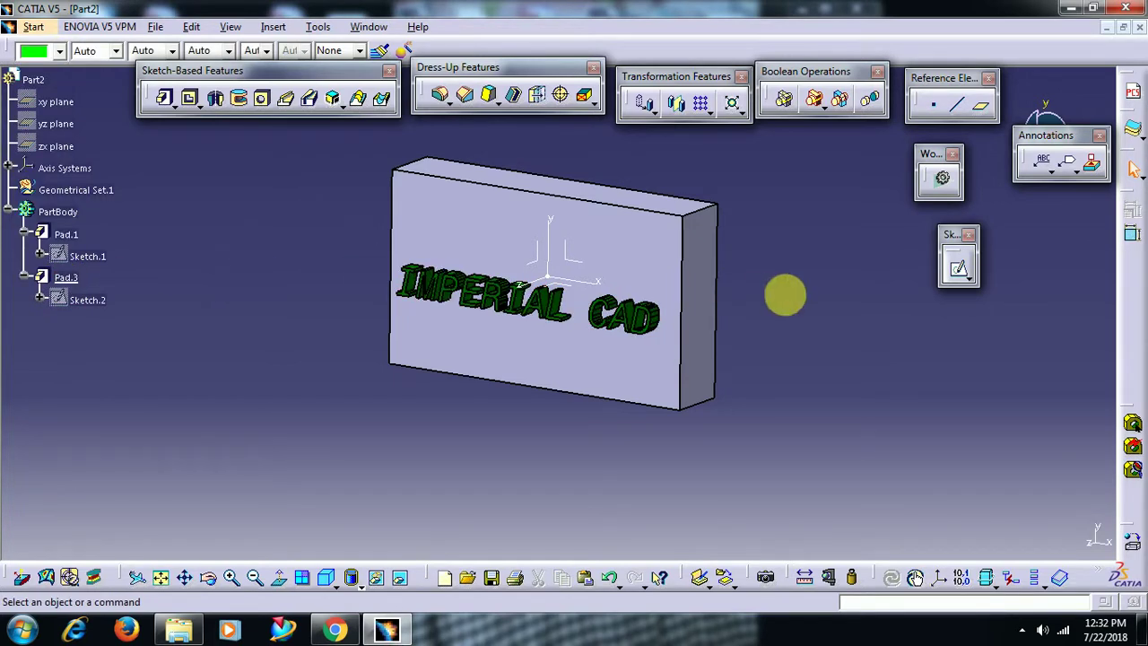
middle_drag(782, 295, 726, 310)
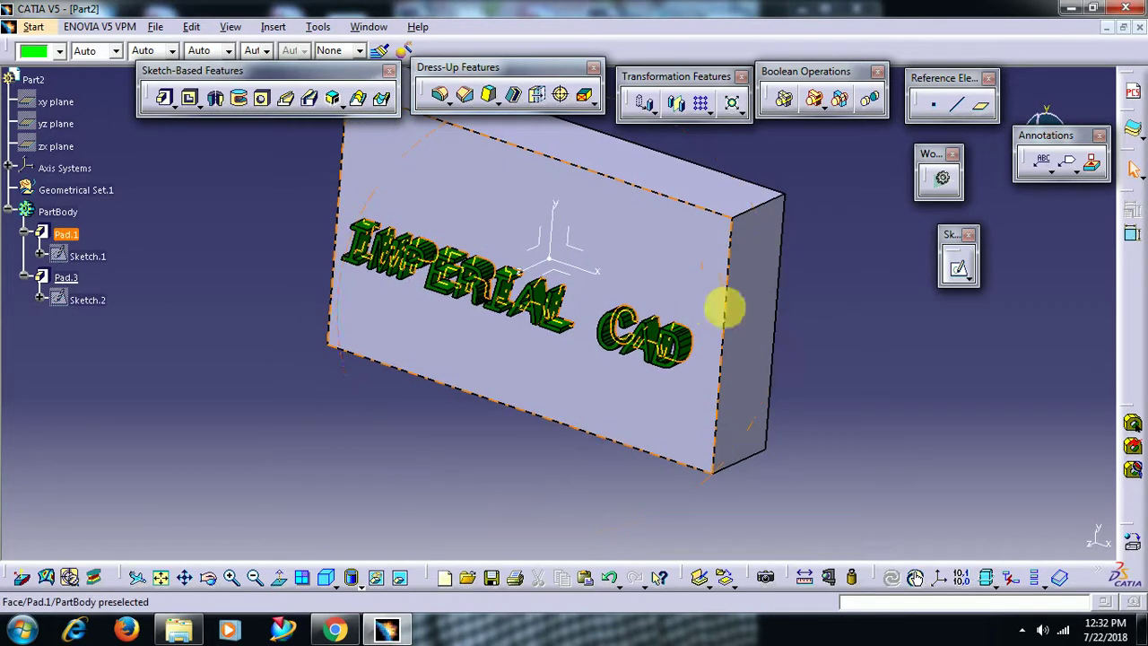
middle_drag(859, 318, 858, 353)
click(355, 583)
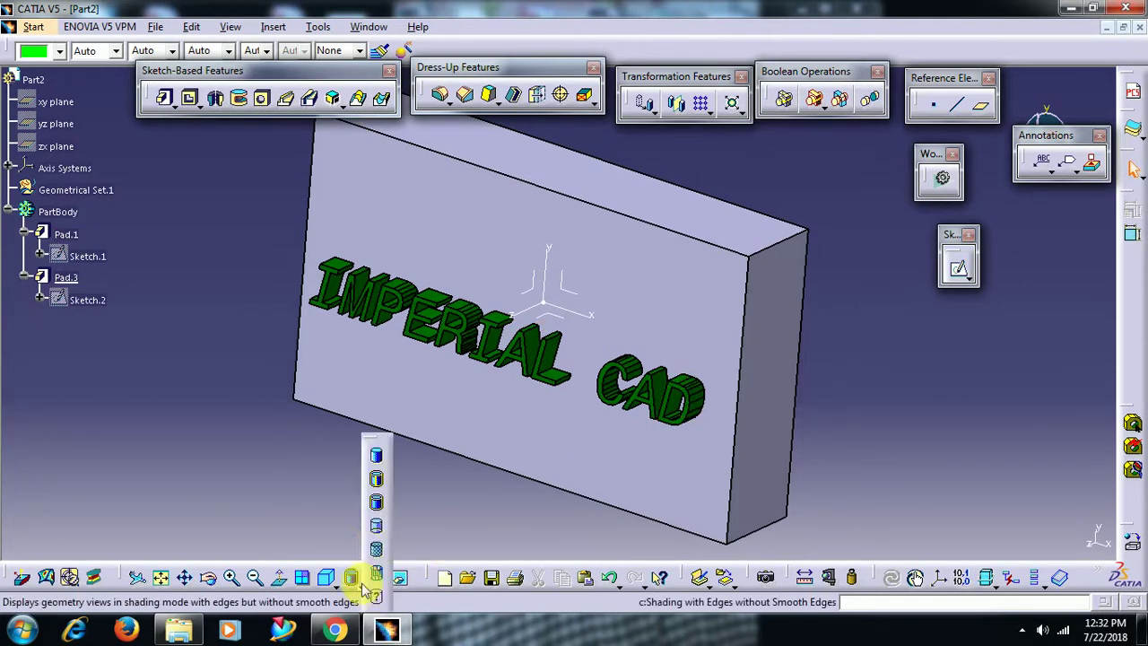
click(375, 503)
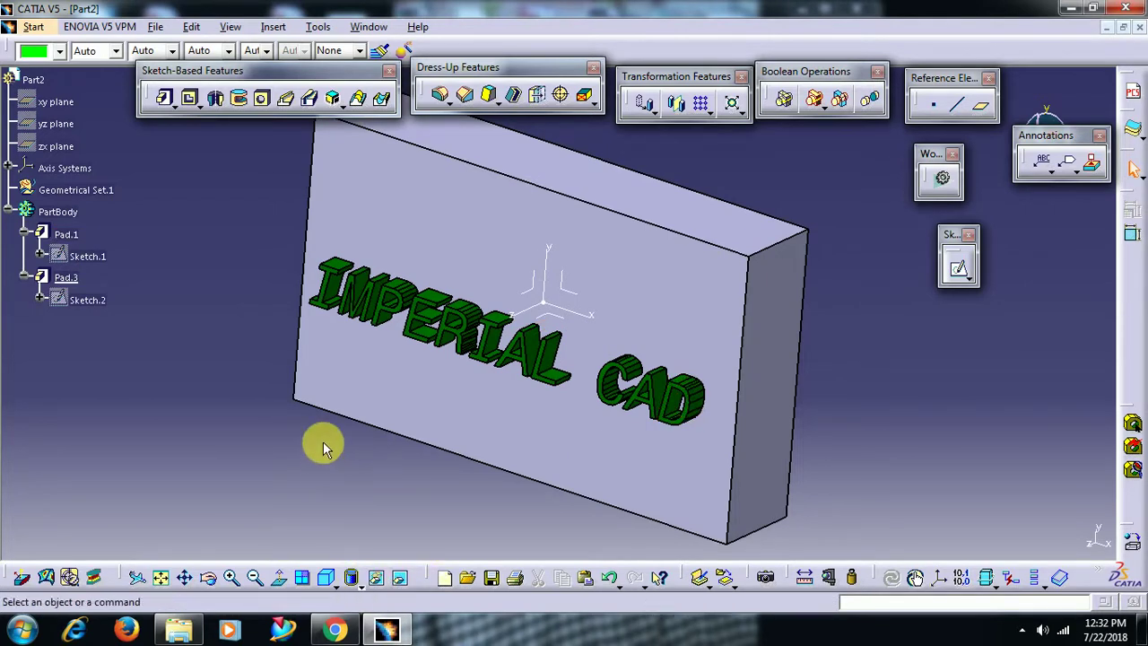